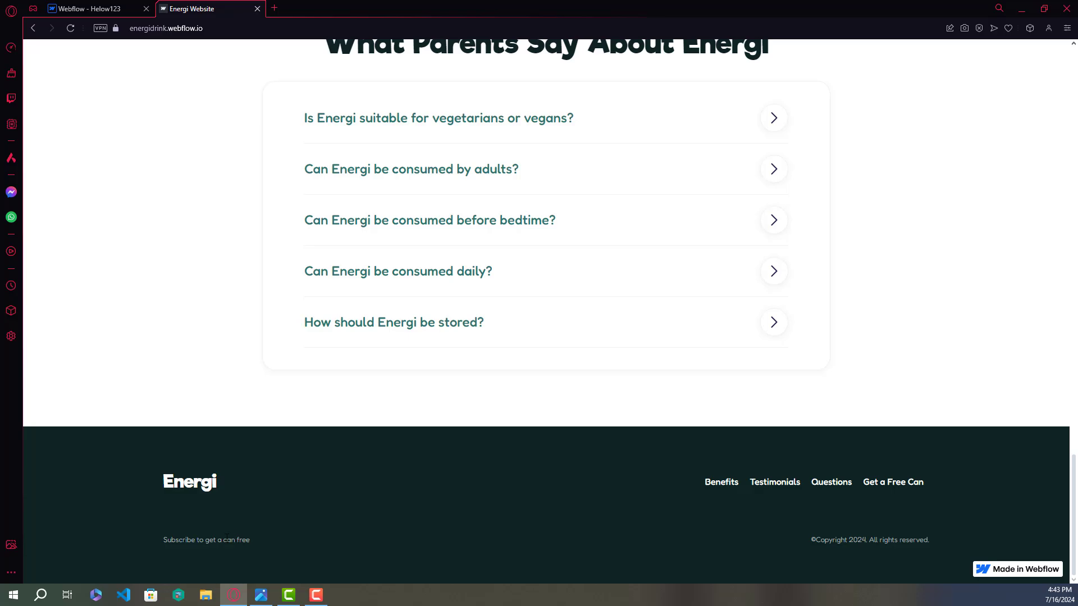
# Switch to the Webflow designer and add a new Section element at the end of the page Body.
pyautogui.click(117, 8)
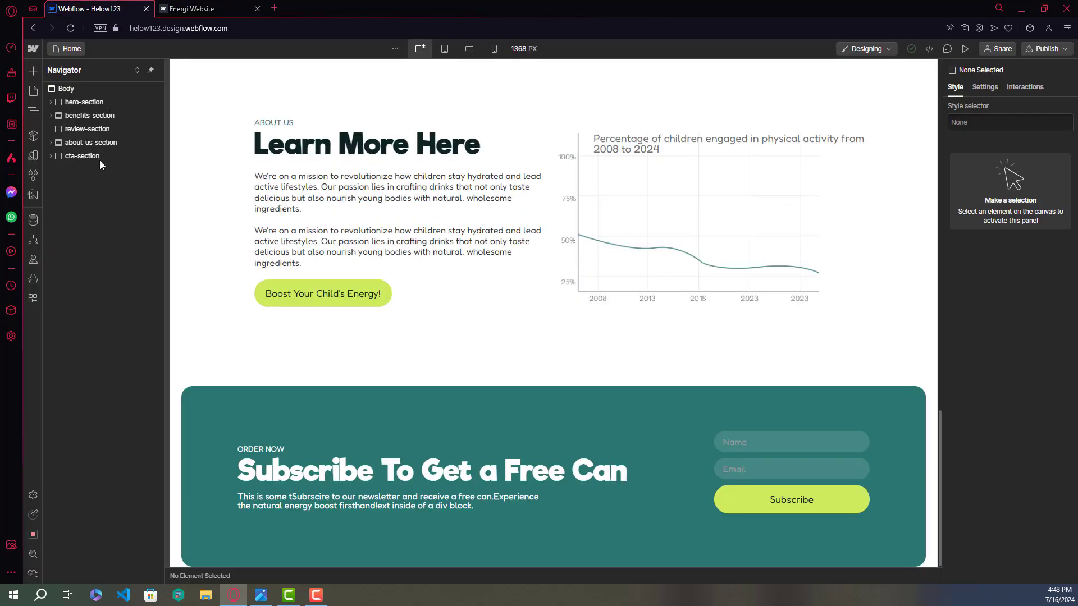
pyautogui.click(94, 93)
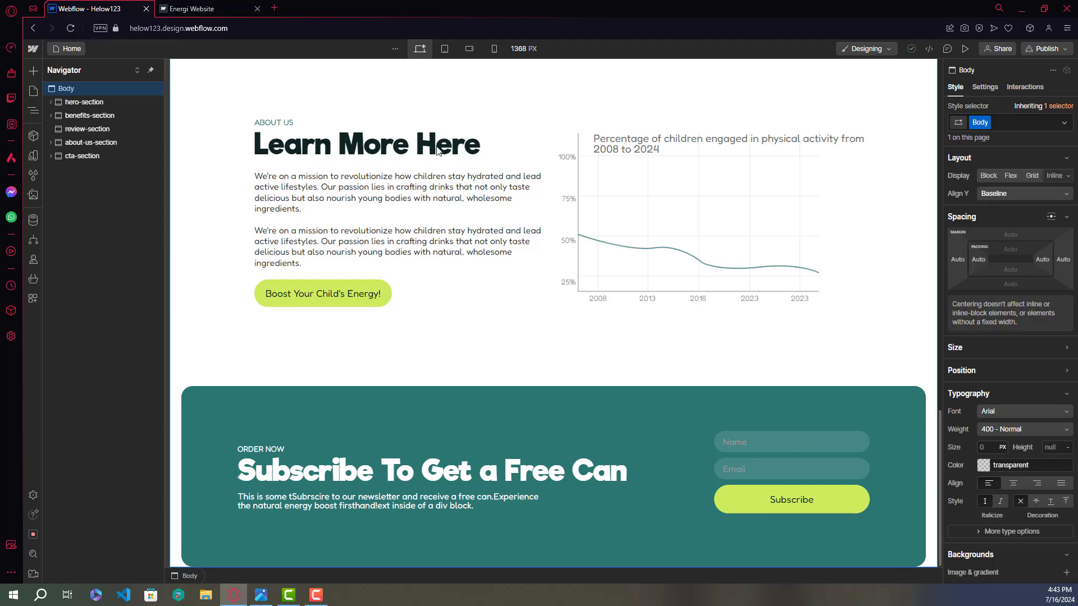
pyautogui.hotkey('ctrl', 'k')
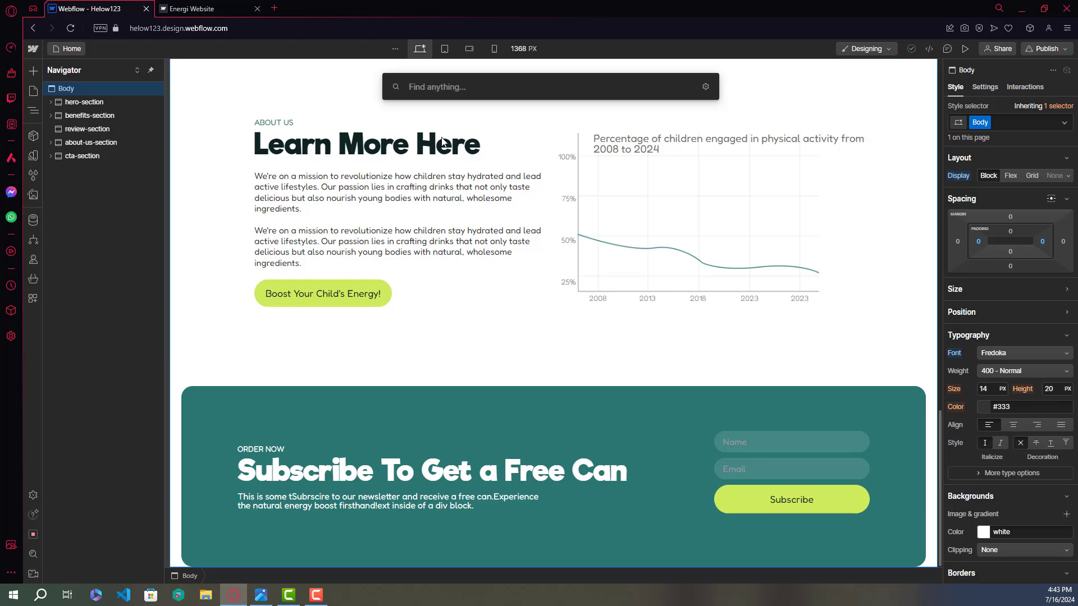
pyautogui.write('sec')
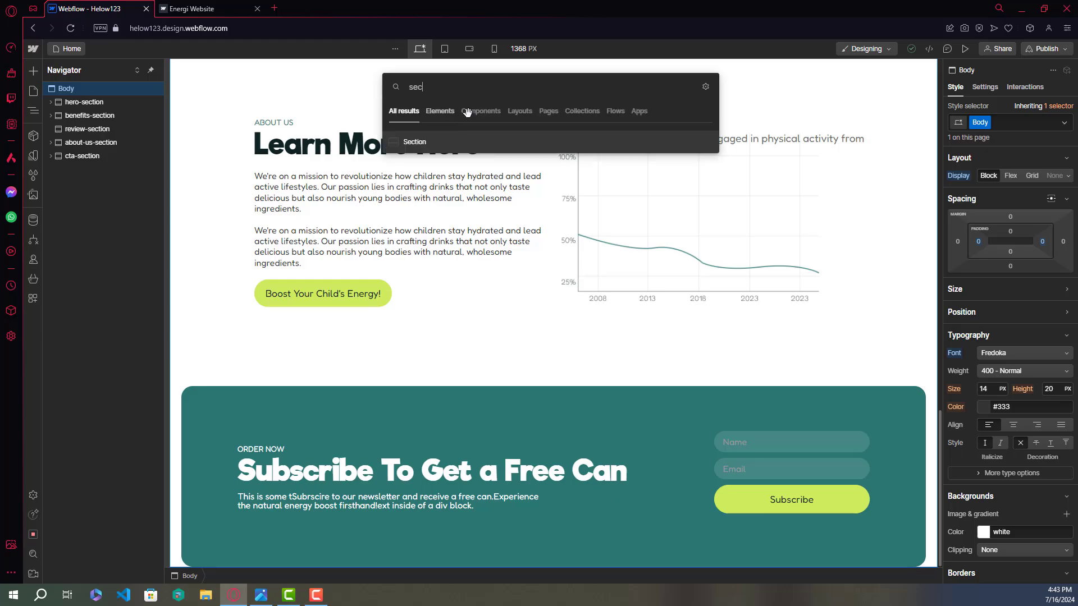
pyautogui.click(438, 141)
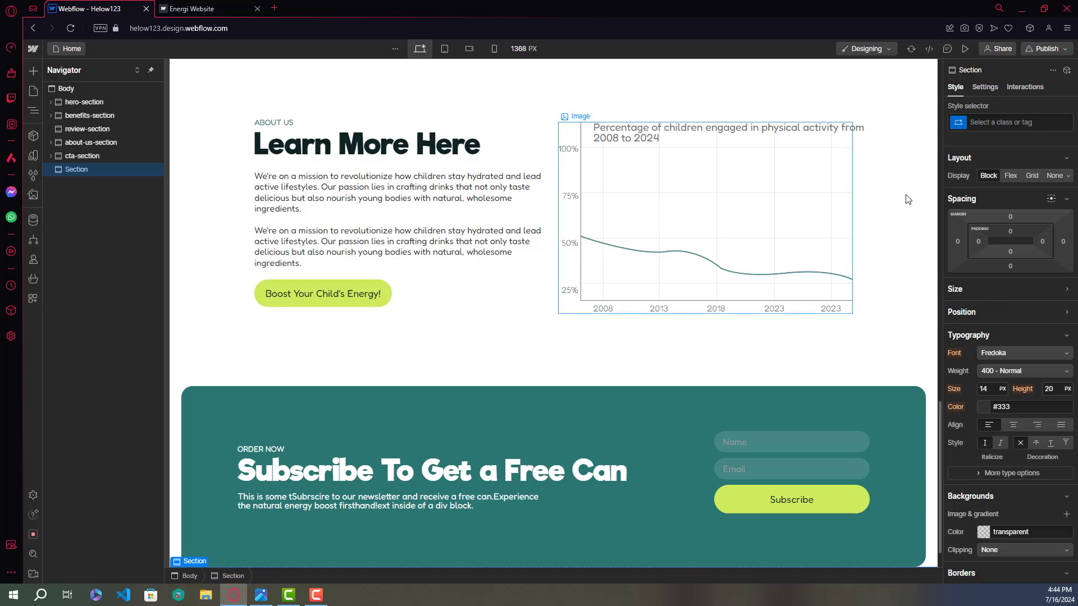
# Assign the new class faq-section to the new section.
pyautogui.click(1011, 123)
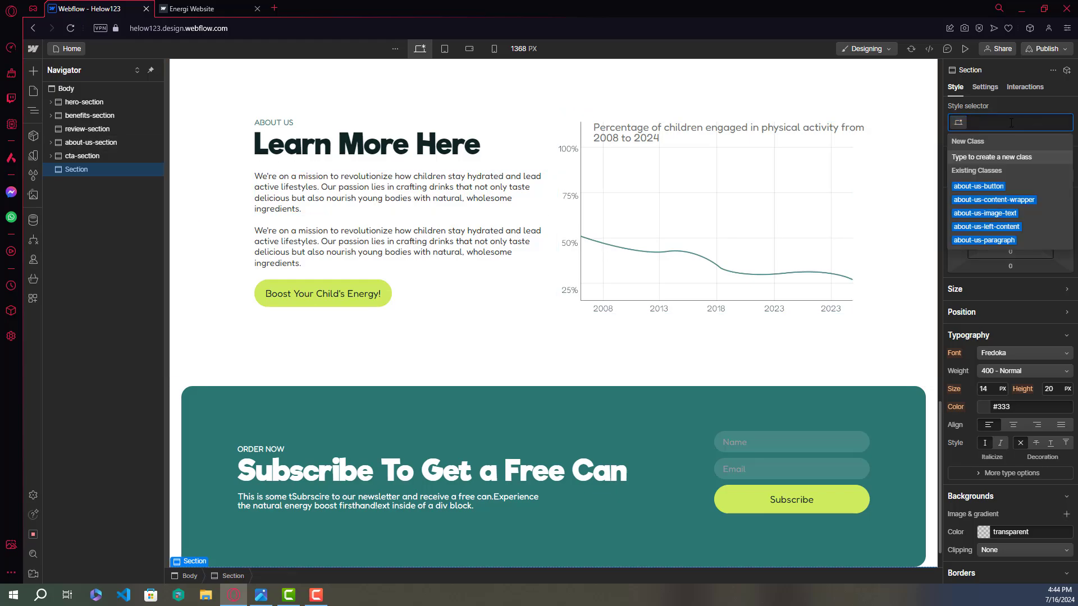
pyautogui.write('faq-sec')
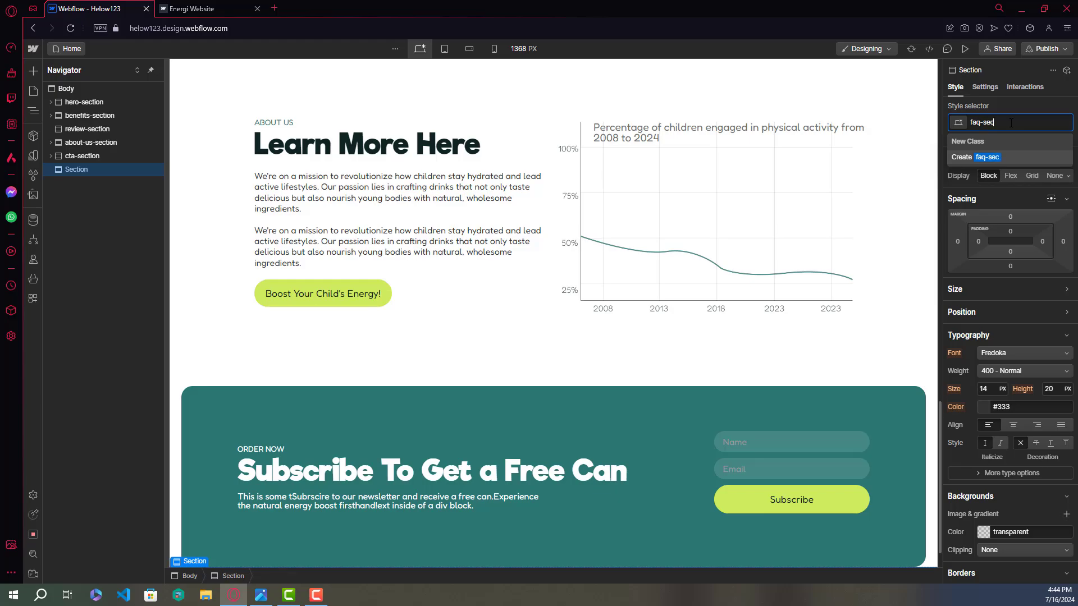
pyautogui.write('tion')
pyautogui.hotkey('ctrl', 'a')
pyautogui.press('BackSpace')
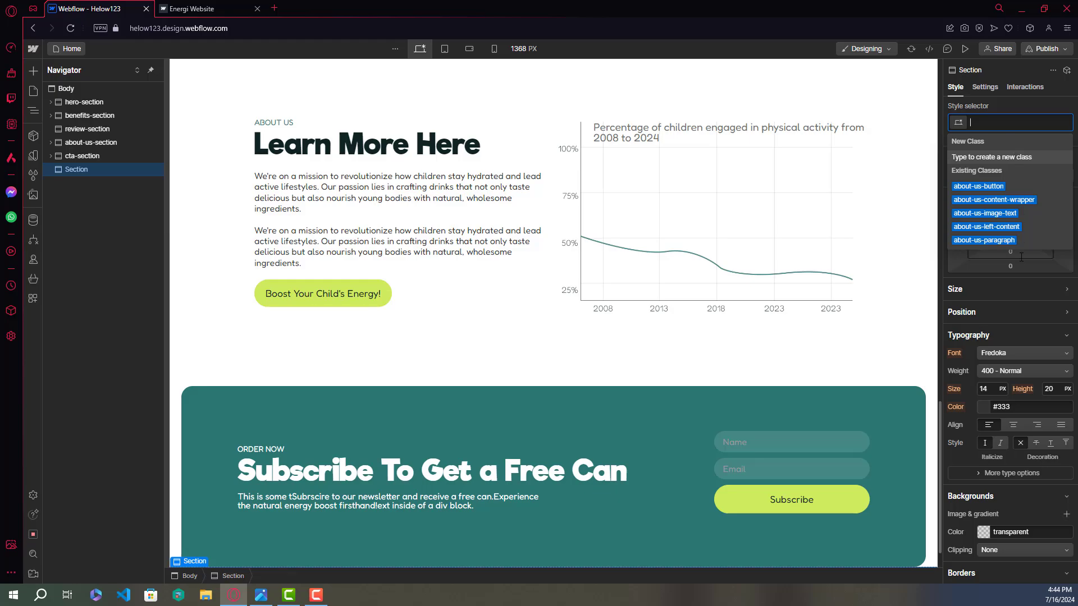
# Set the height of faq-section to 700 px.
pyautogui.scroll(-1, 1017, 368)
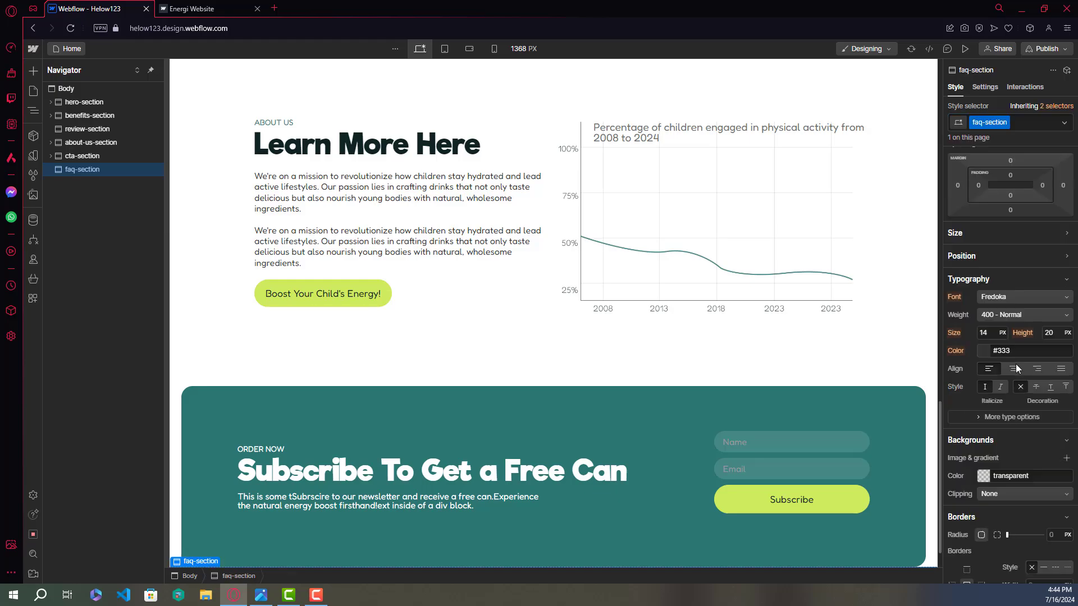
pyautogui.scroll(-2, 1023, 312)
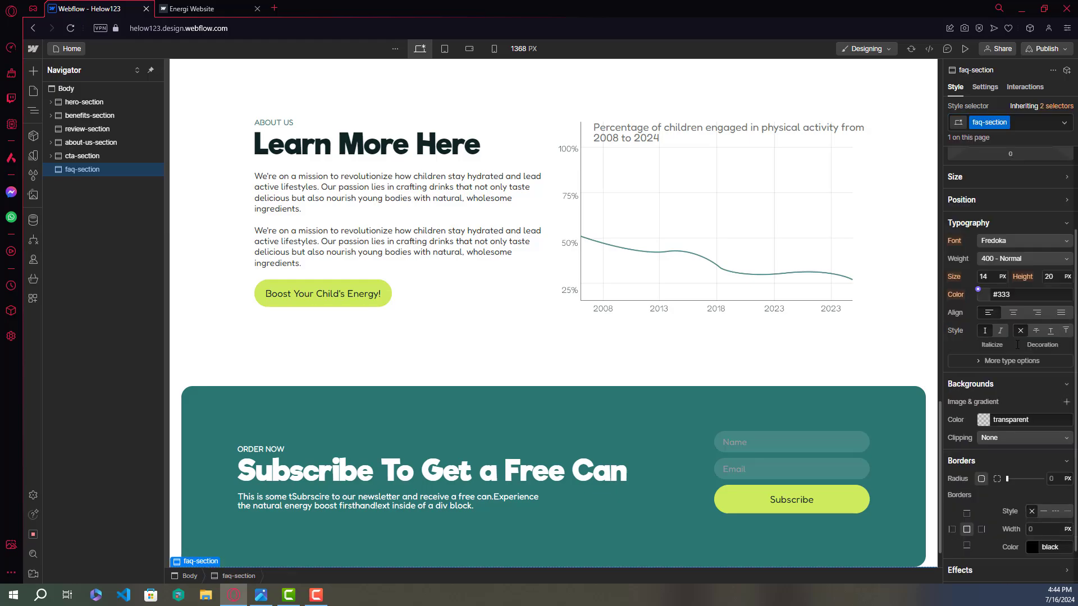
pyautogui.scroll(3, 1010, 264)
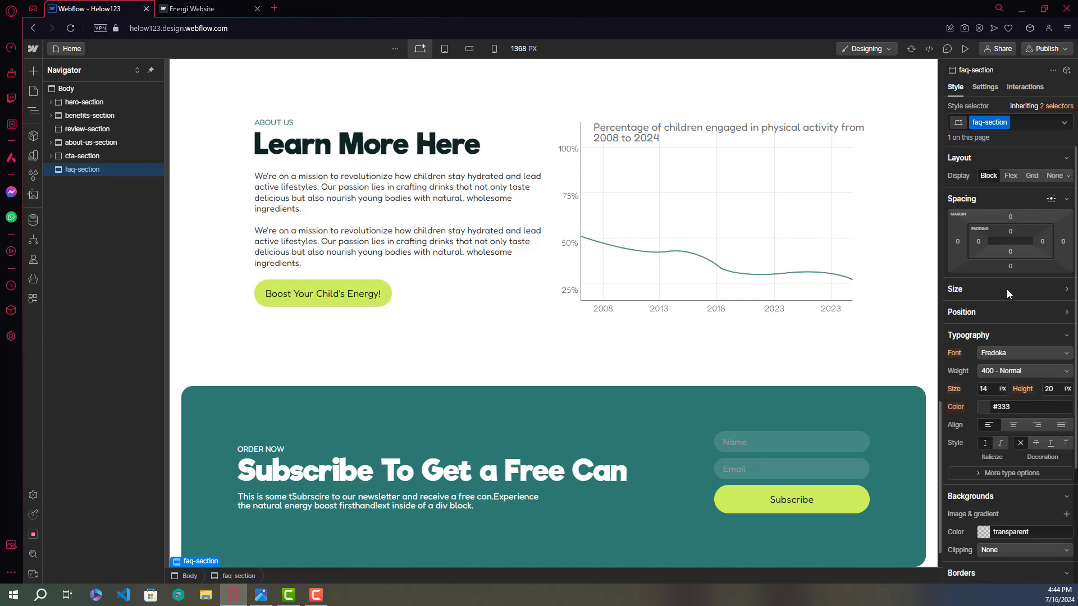
pyautogui.click(1019, 288)
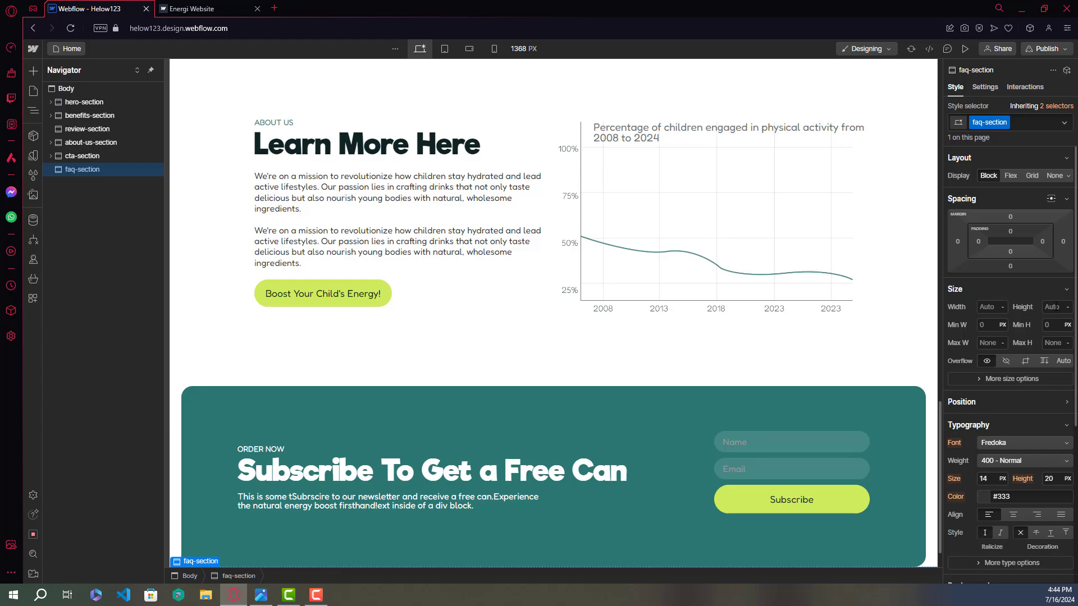
pyautogui.click(1055, 307)
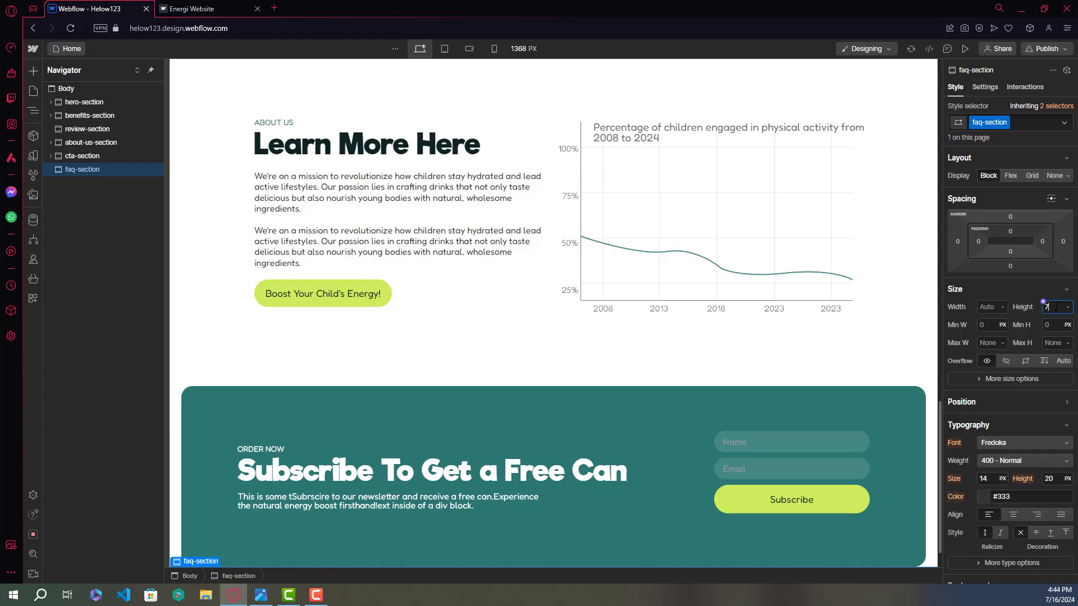
pyautogui.write('700')
pyautogui.press('Return')
pyautogui.scroll(-1, 796, 350)
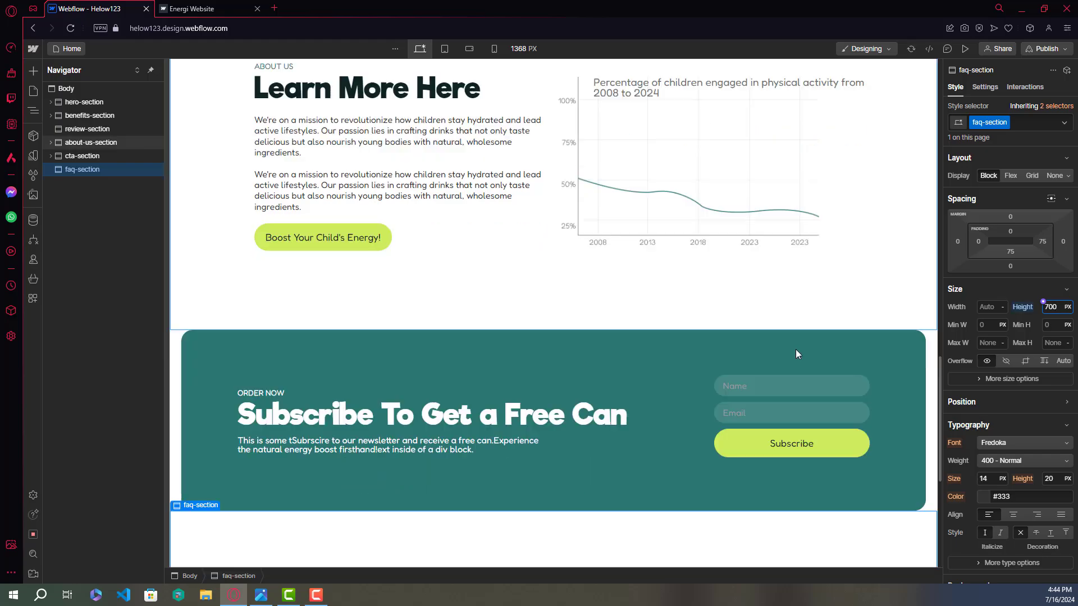
pyautogui.scroll(-6, 797, 344)
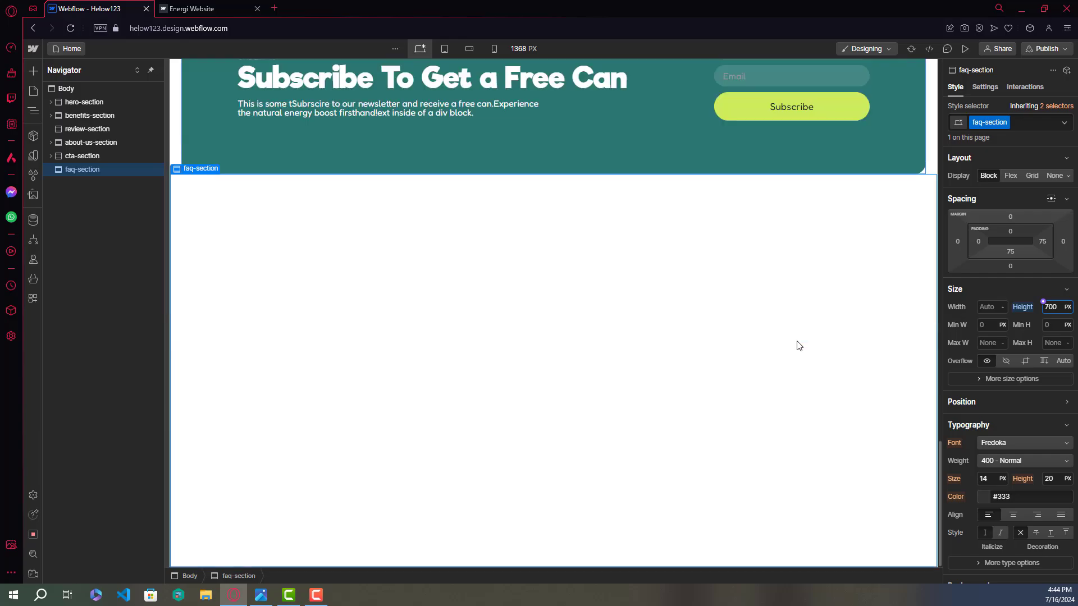
# Add another Section element to the Body, below faq-section.
pyautogui.click(90, 88)
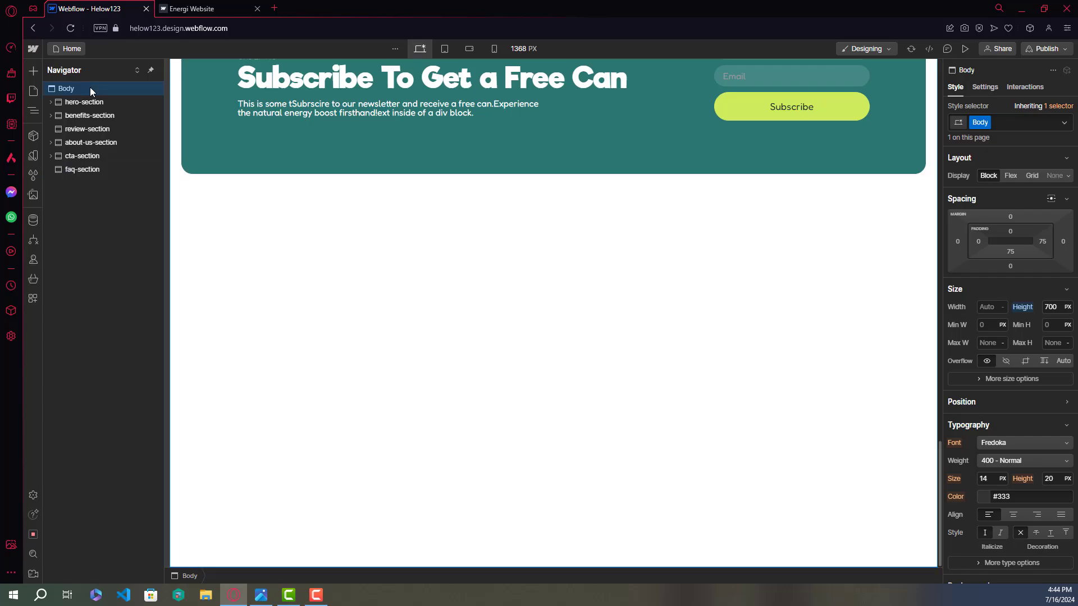
pyautogui.hotkey('ctrl', 'k')
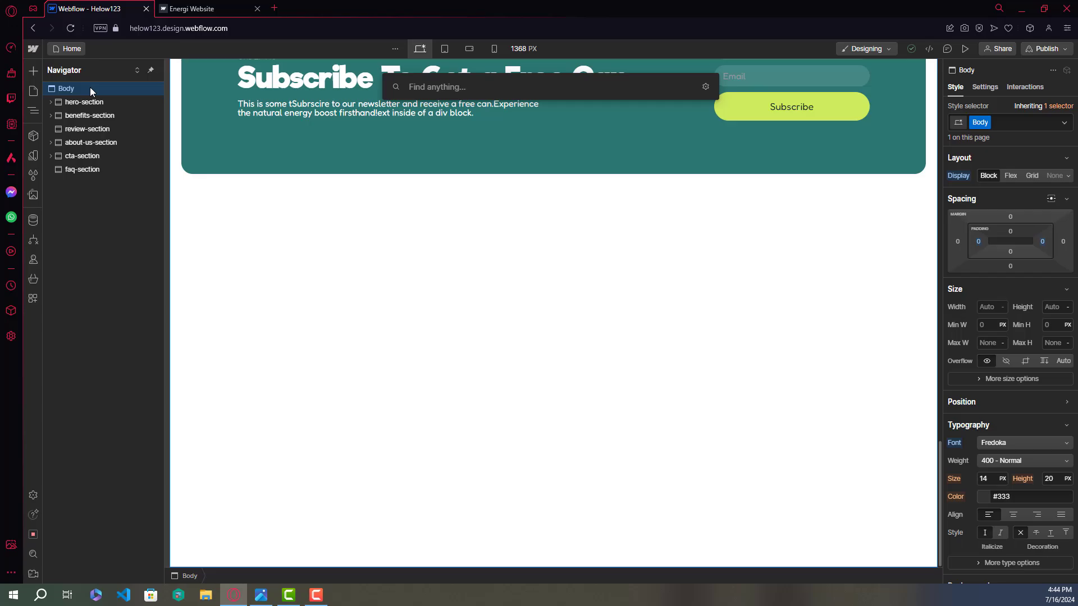
pyautogui.write('sec')
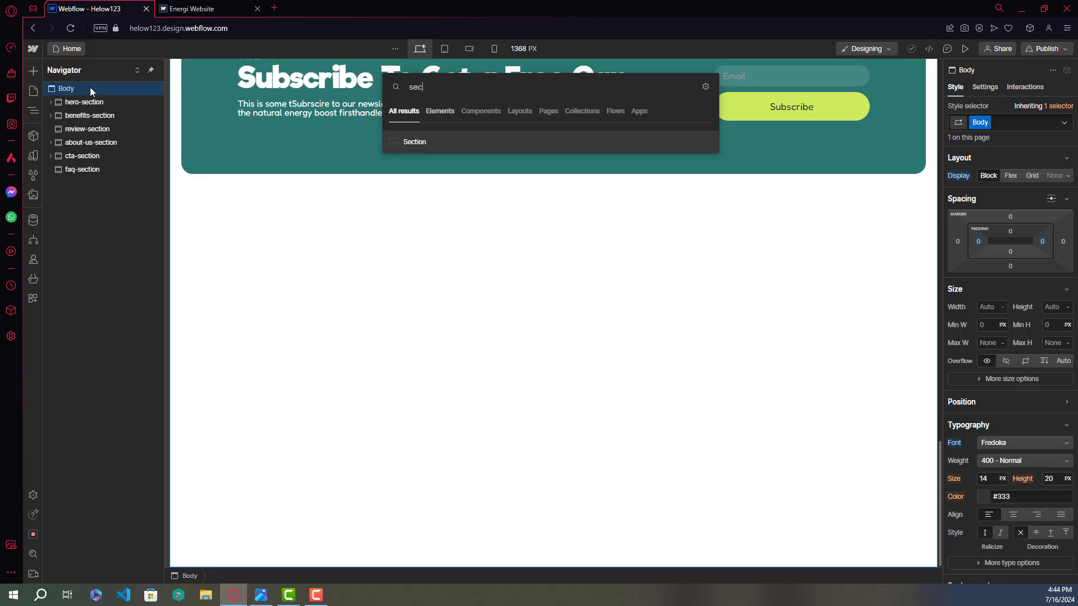
pyautogui.press('Return')
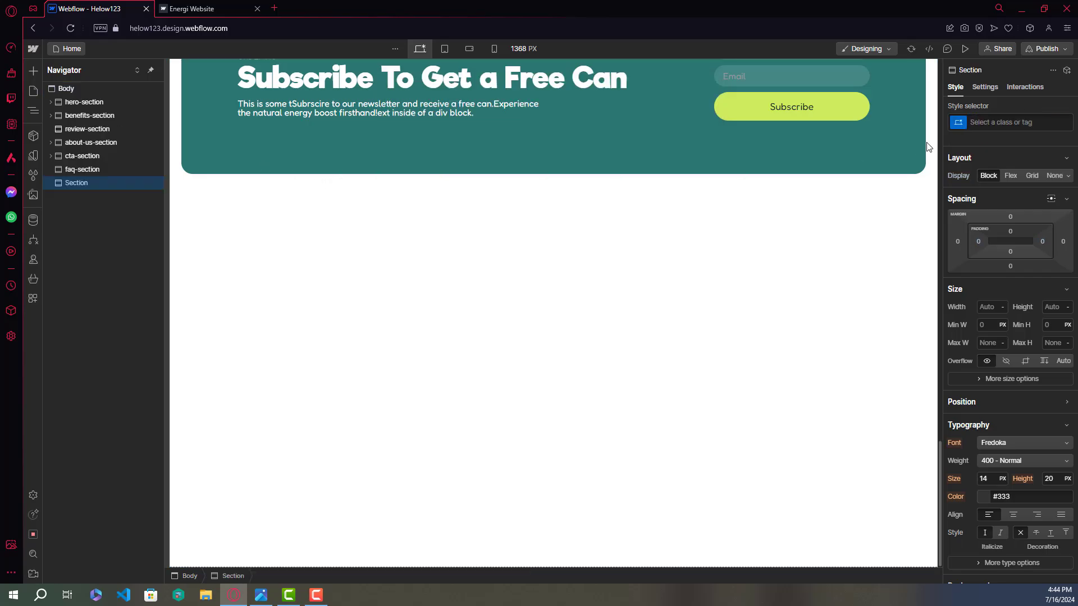
# Assign the new class footer-section to the section below faq-section.
pyautogui.click(1004, 122)
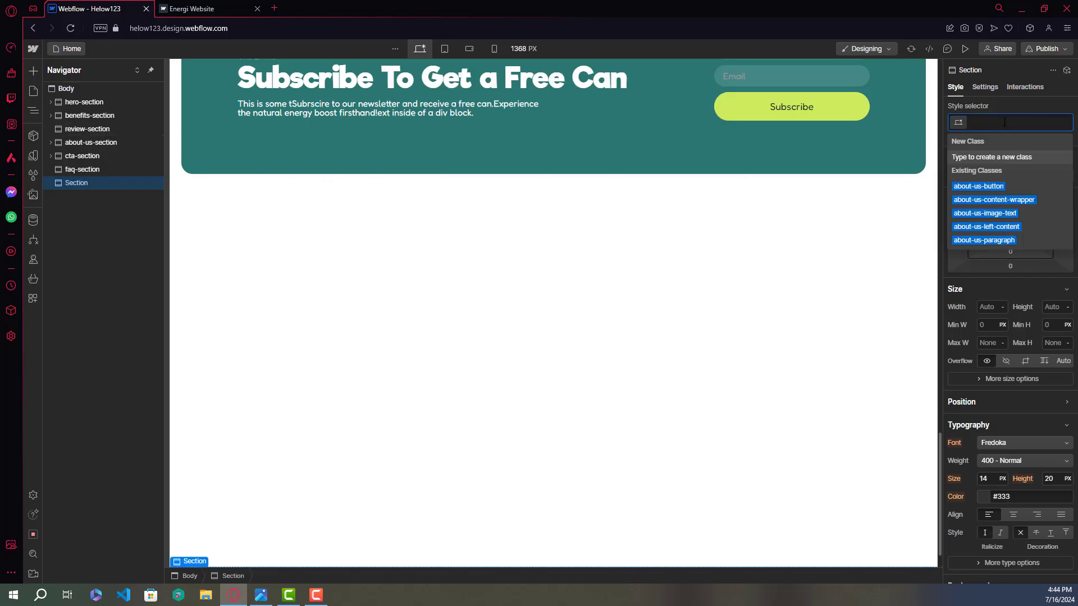
pyautogui.write('foo')
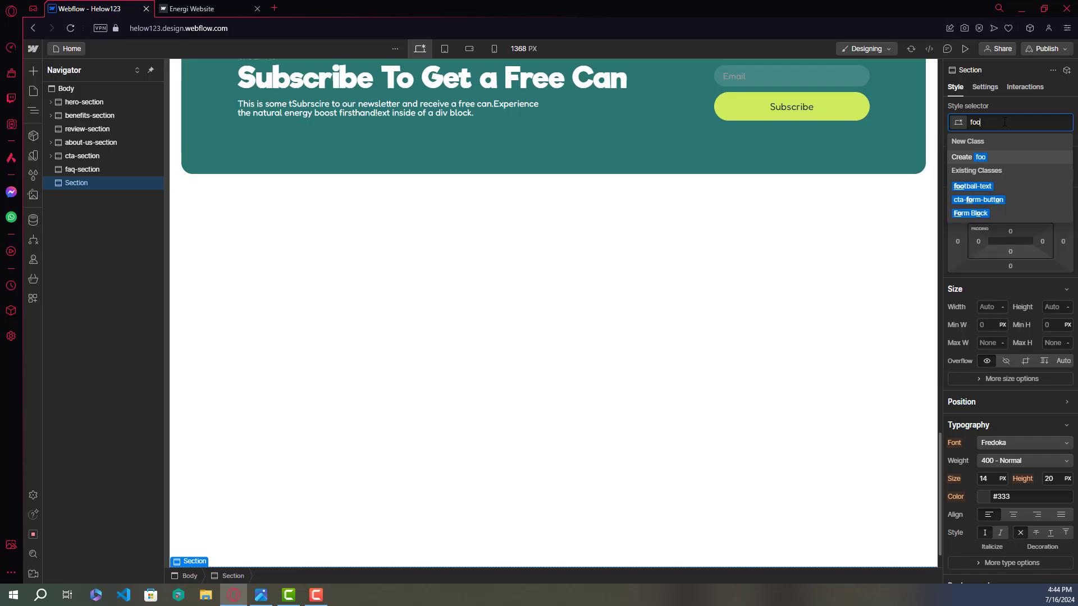
pyautogui.write('ter-se')
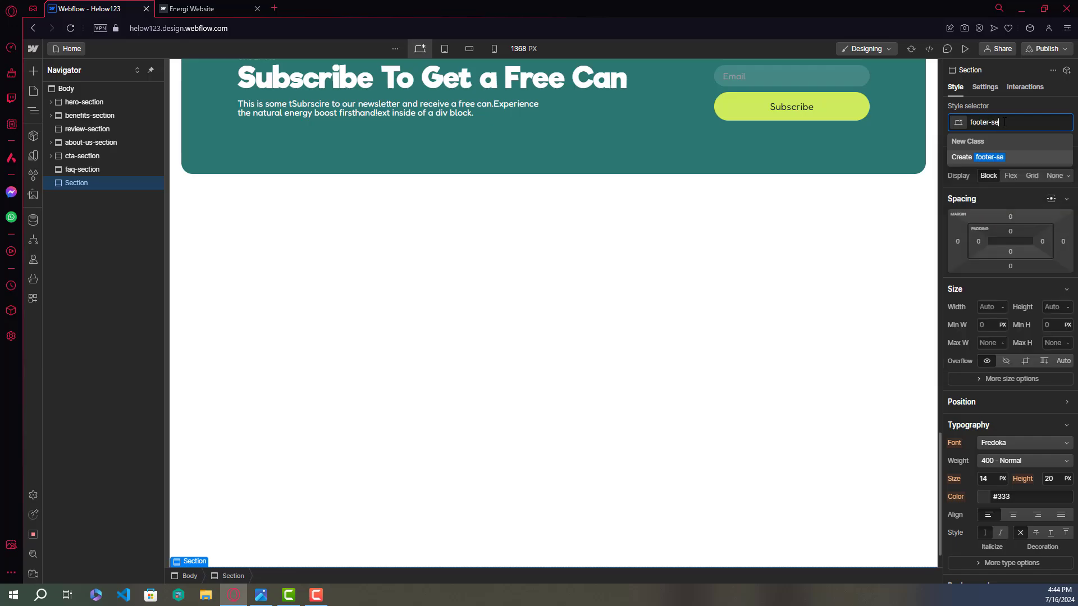
pyautogui.write('ction')
pyautogui.hotkey('ctrl', 'a')
pyautogui.press('BackSpace')
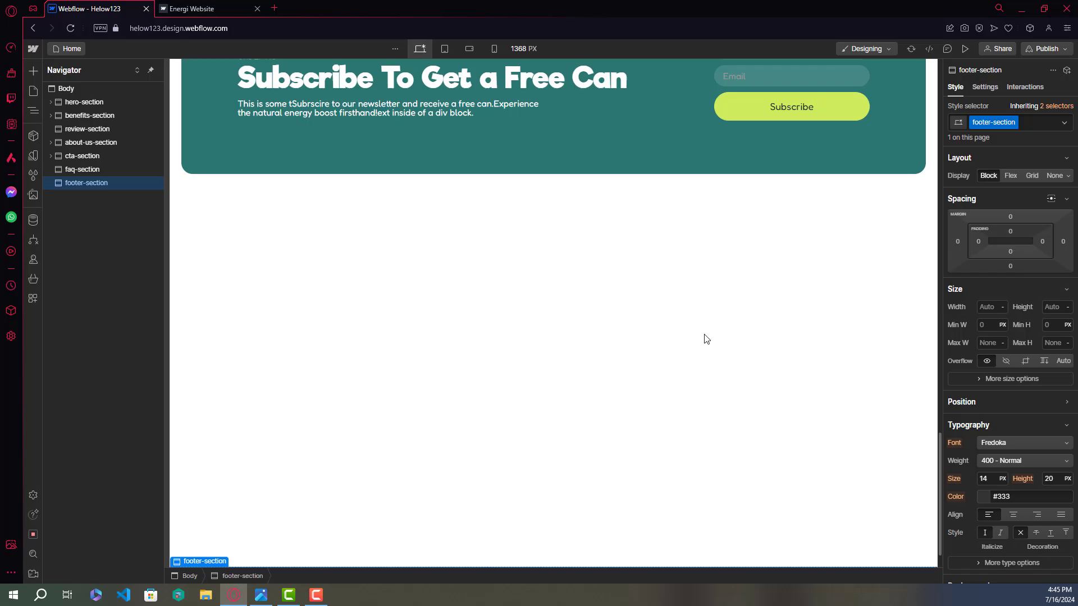
# Set the height of footer-section to 300 px.
pyautogui.scroll(-1, 706, 338)
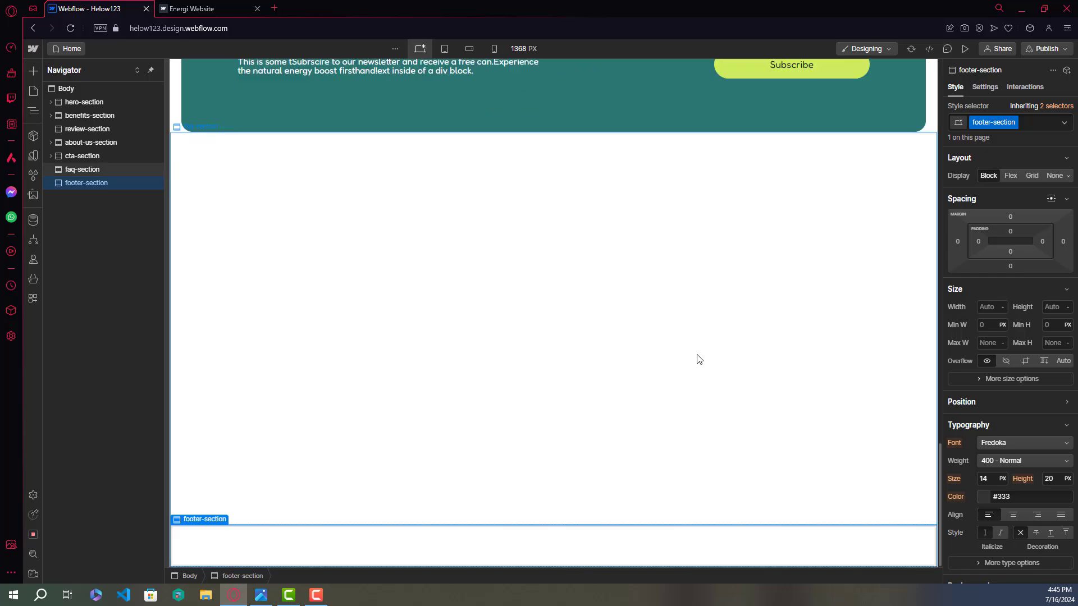
pyautogui.click(1051, 308)
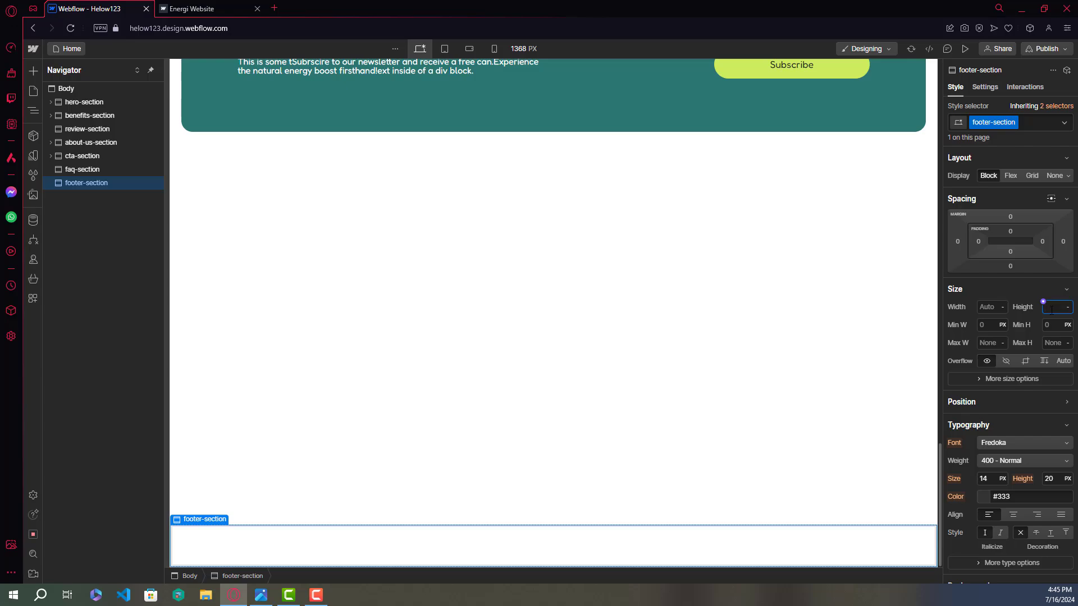
pyautogui.write('300px')
pyautogui.press('BackSpace')
pyautogui.press('BackSpace')
pyautogui.press('Return')
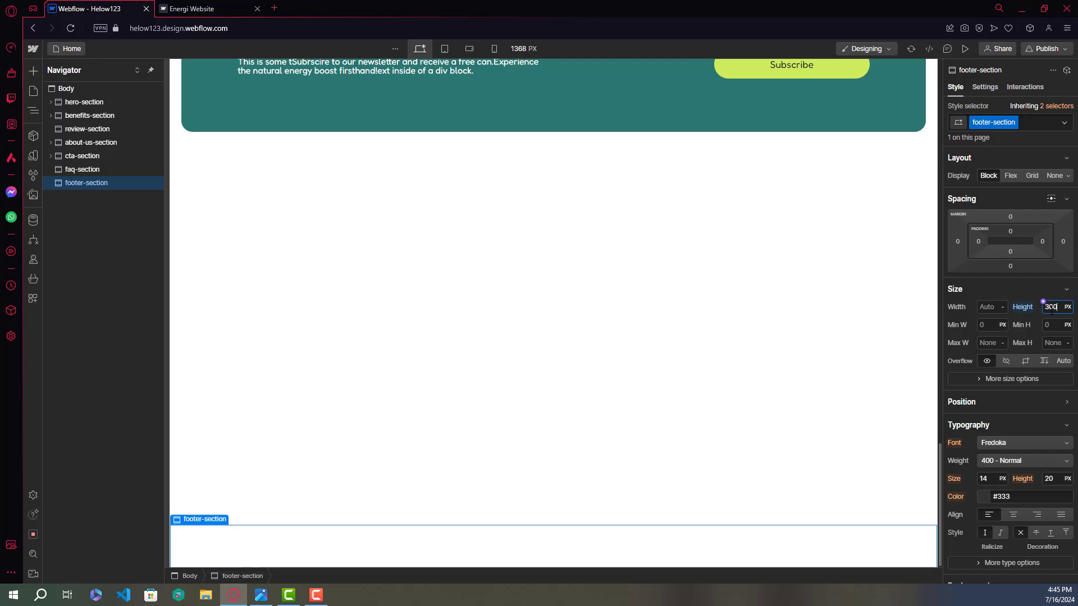
# Set the background color of footer-section to the Color Dark Green variable.
pyautogui.scroll(-3, 1014, 389)
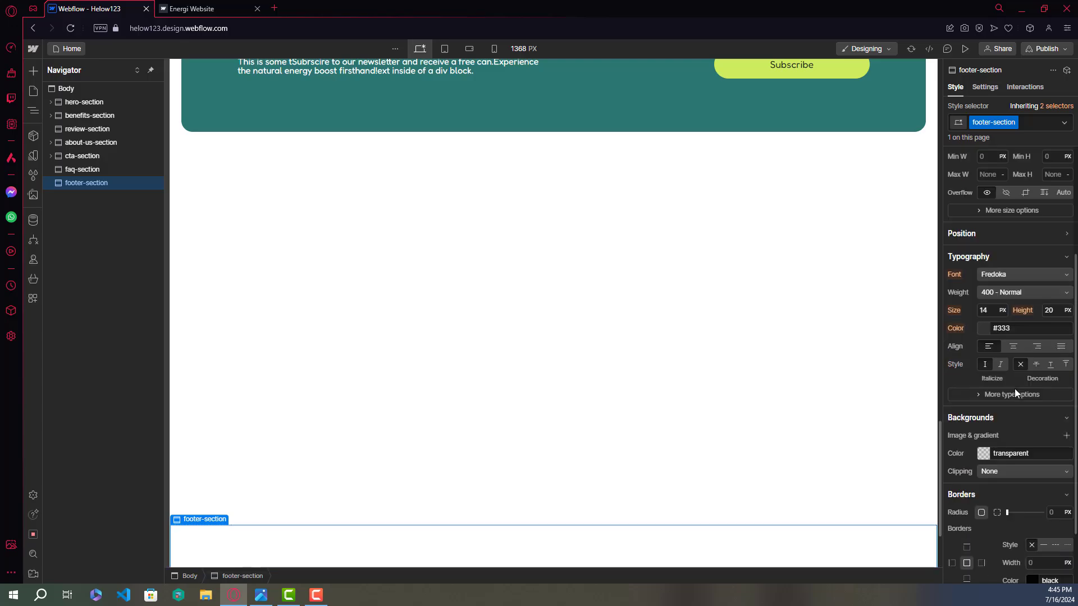
pyautogui.click(979, 452)
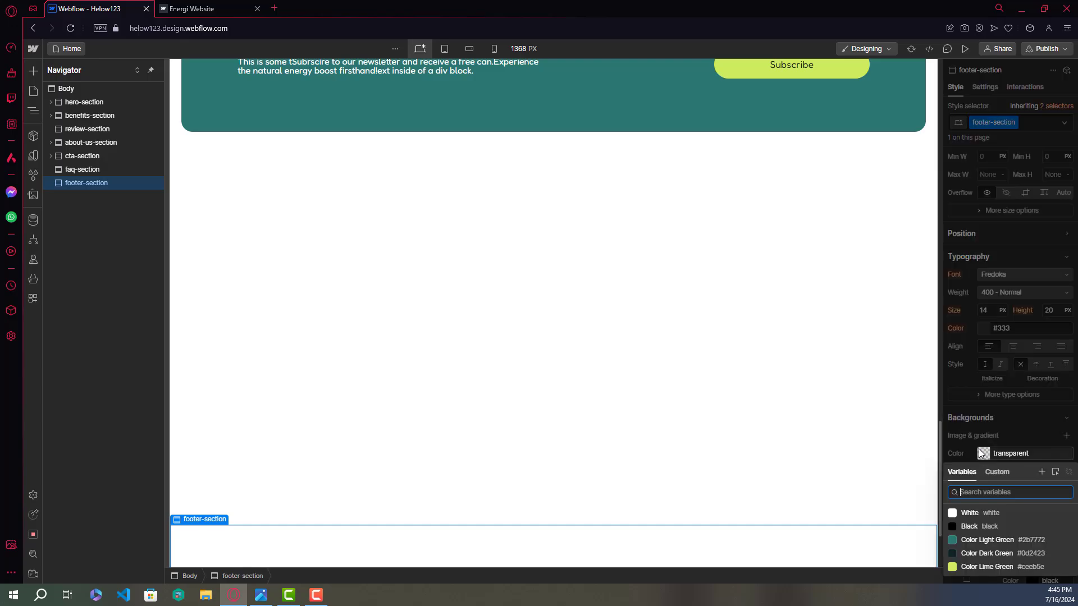
pyautogui.click(975, 554)
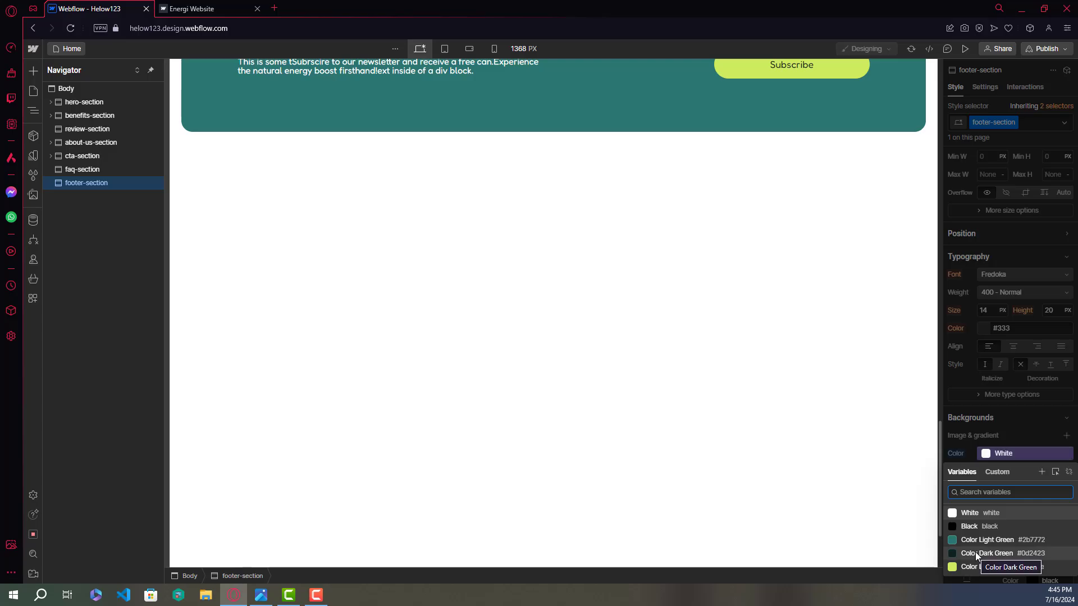
pyautogui.click(975, 553)
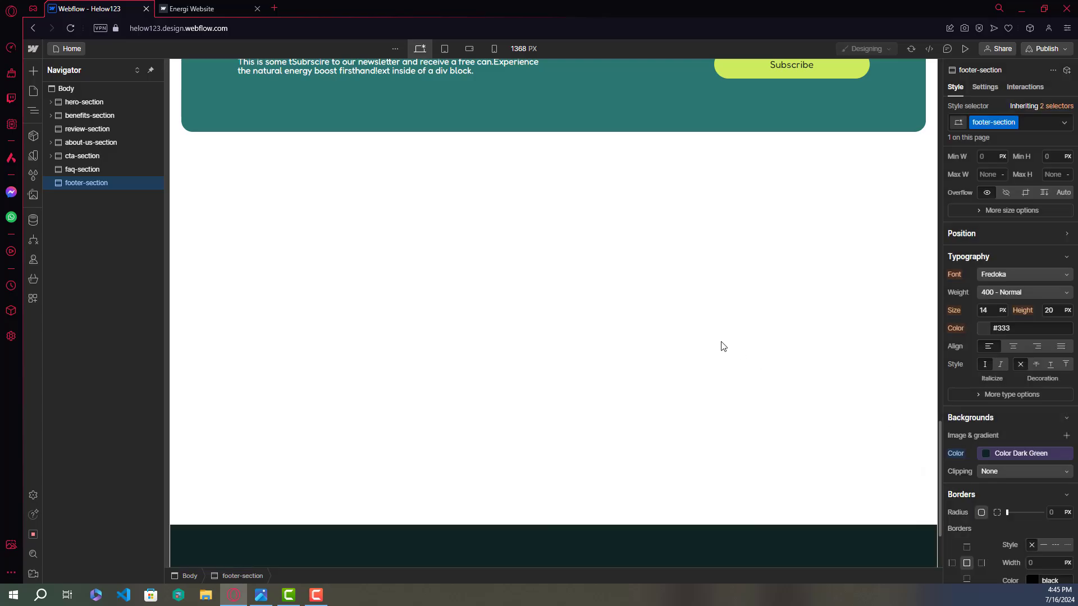
pyautogui.scroll(-2, 723, 346)
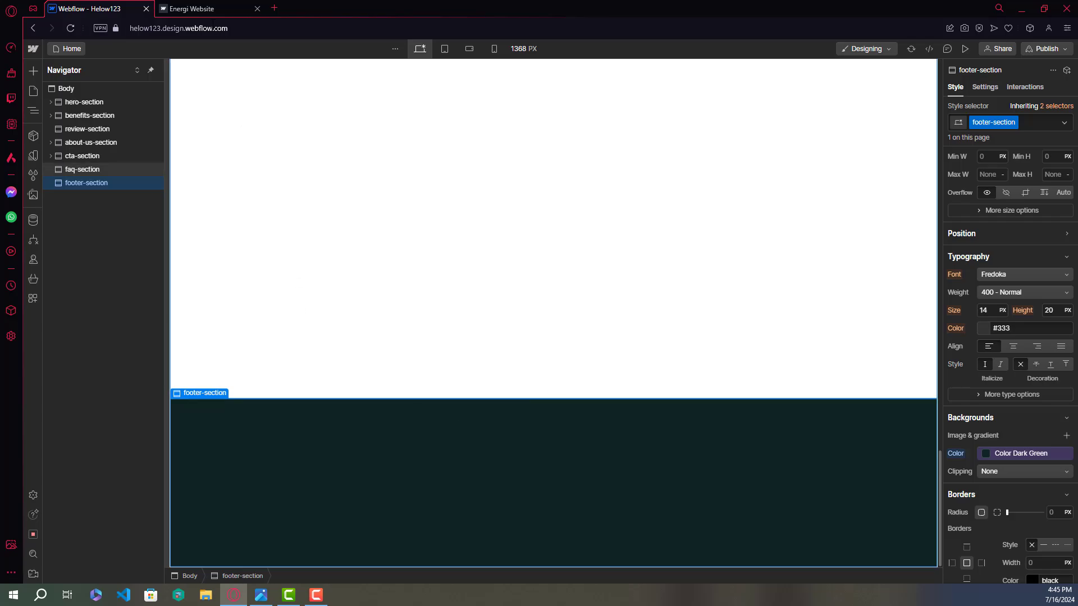
# Check the footer layout on the published Energi reference site, and add a Div Block inside footer-section in the Webflow designer.
pyautogui.click(211, 12)
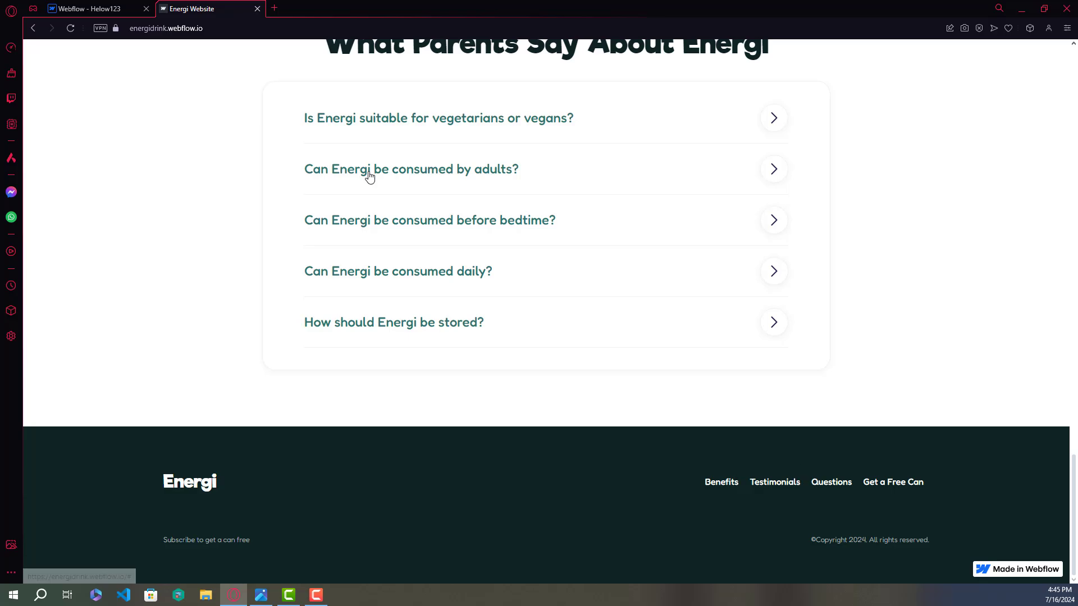
pyautogui.click(100, 6)
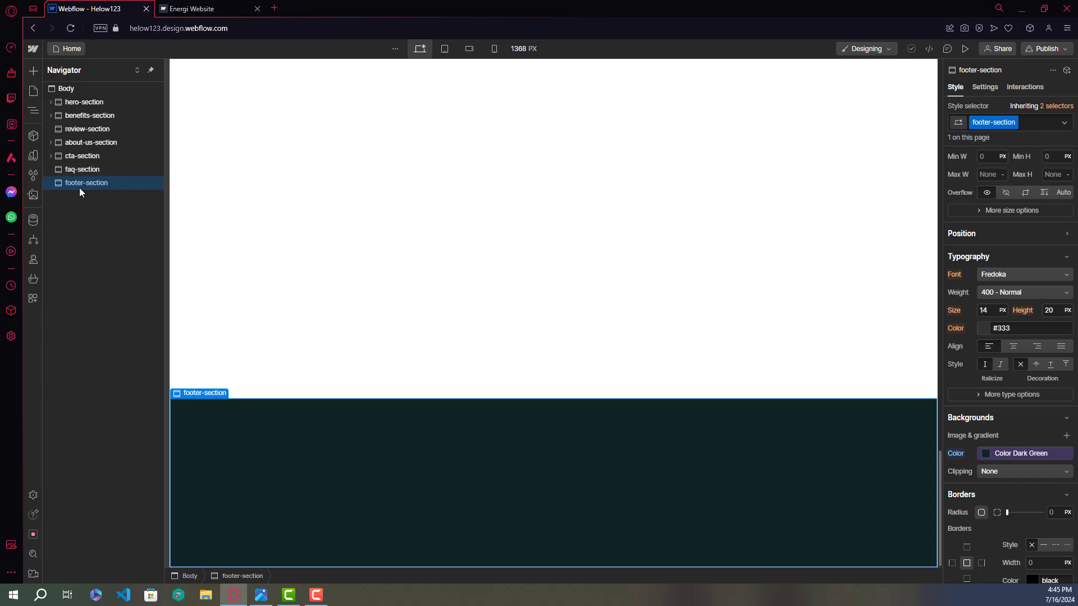
pyautogui.hotkey('ctrl', 'k')
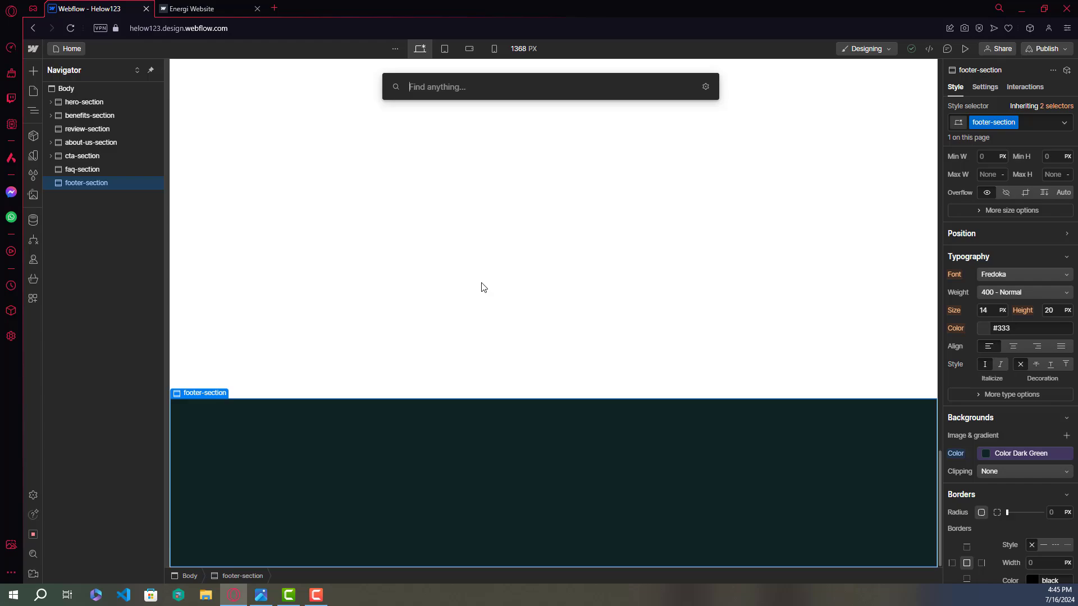
pyautogui.write('div')
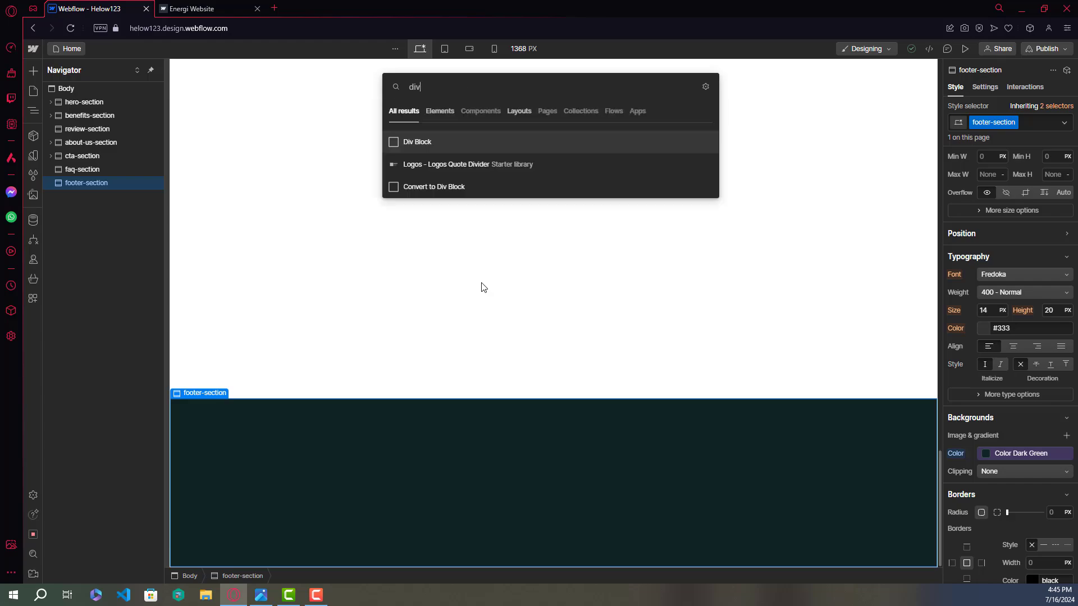
pyautogui.press('Return')
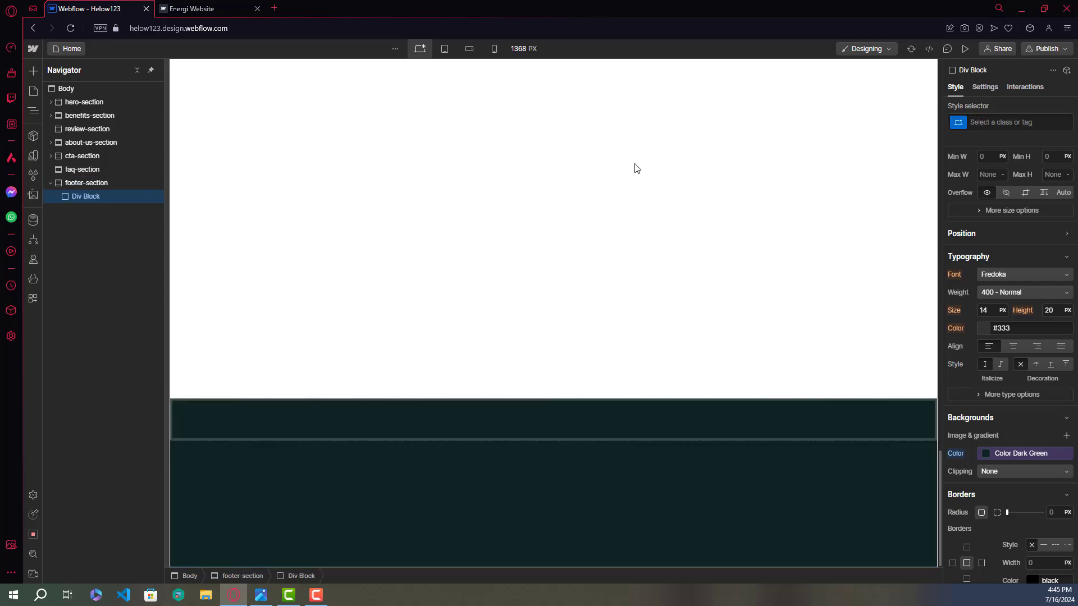
# Assign the new class footer-content-wrapper to the Div Block inside footer-section.
pyautogui.click(1002, 123)
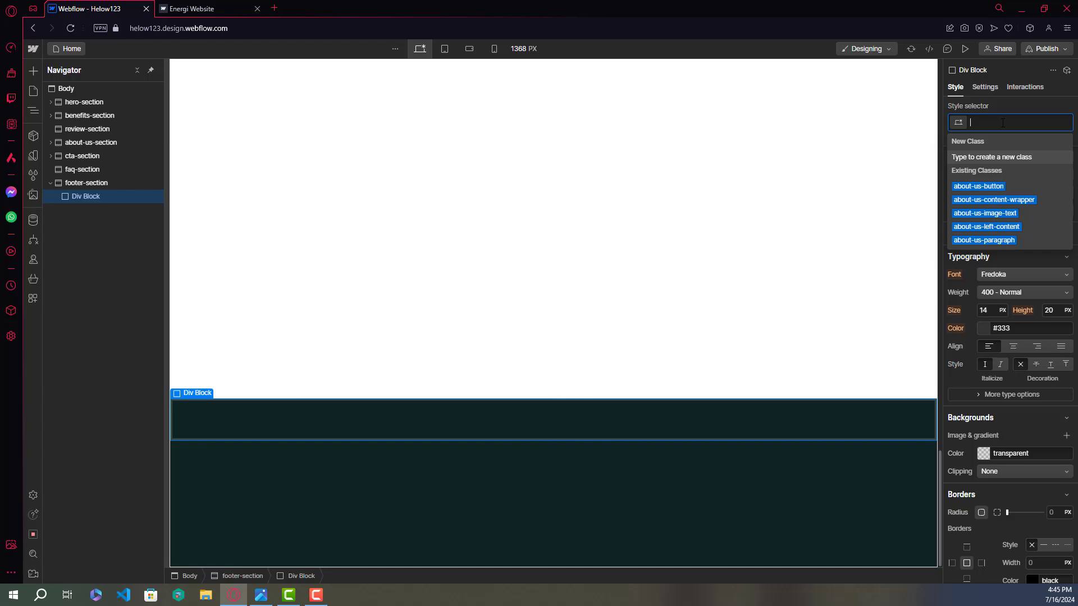
pyautogui.write('foote')
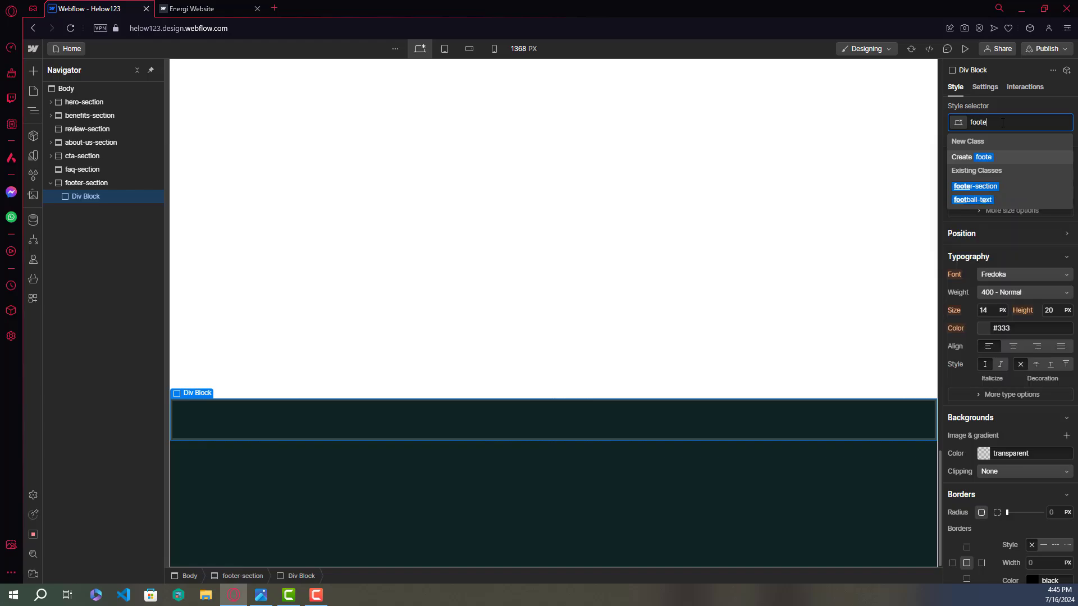
pyautogui.write('r-c')
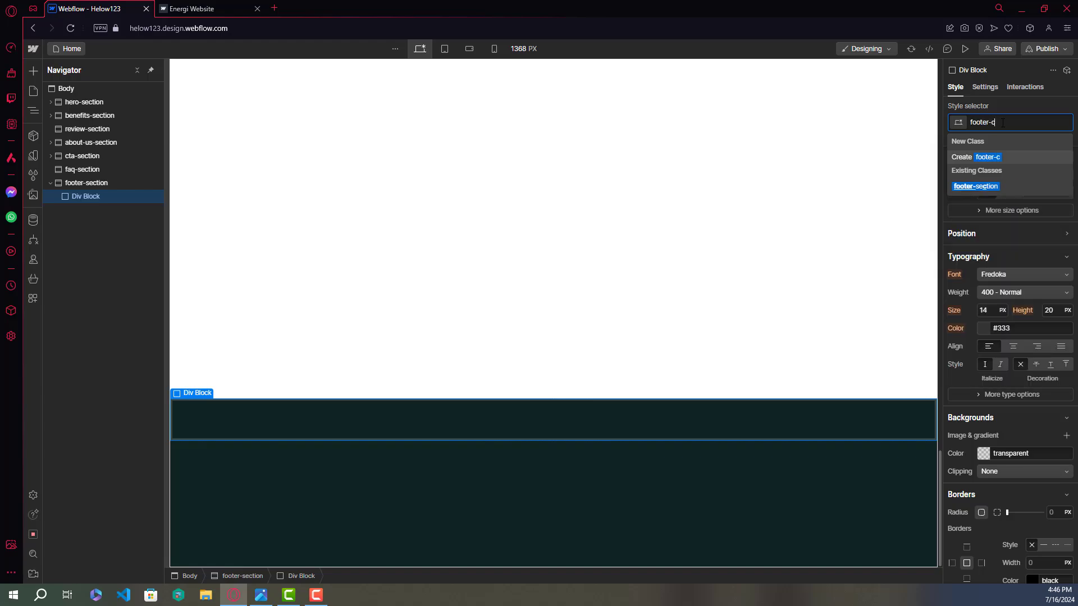
pyautogui.write('ontent')
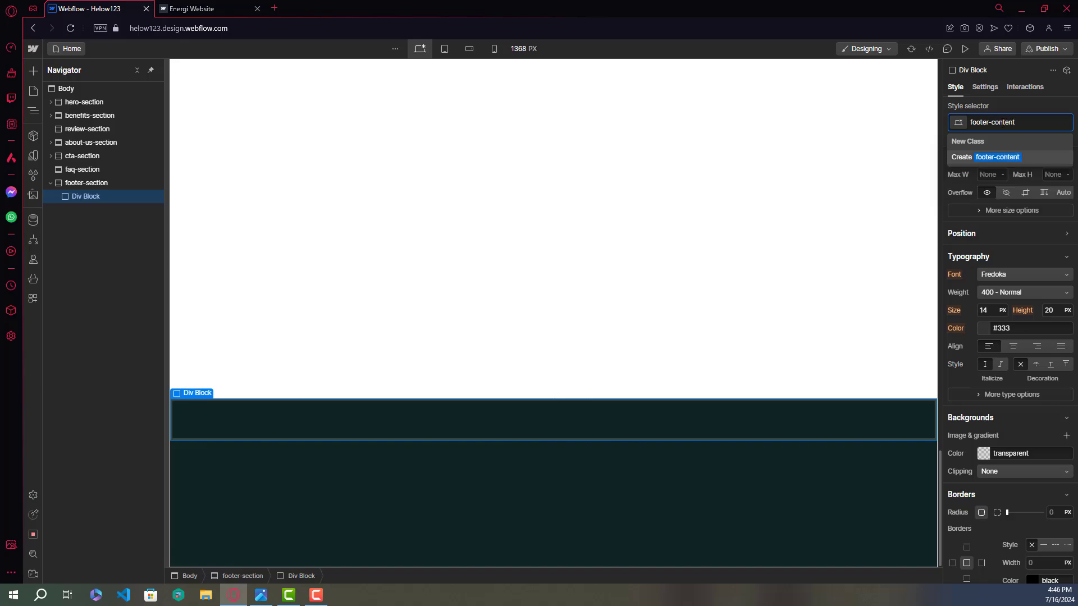
pyautogui.write('-wrapper')
pyautogui.hotkey('ctrl', 'a')
pyautogui.press('BackSpace')
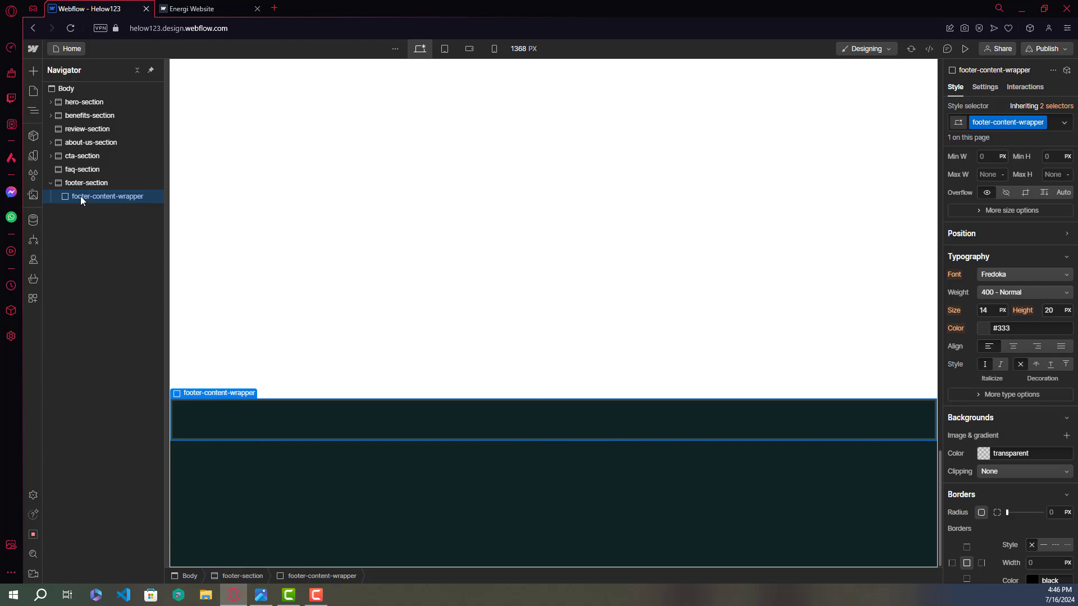
# Add a Div Block inside footer-content-wrapper and give it the new class footer-top-content.
pyautogui.hotkey('ctrl', 'k')
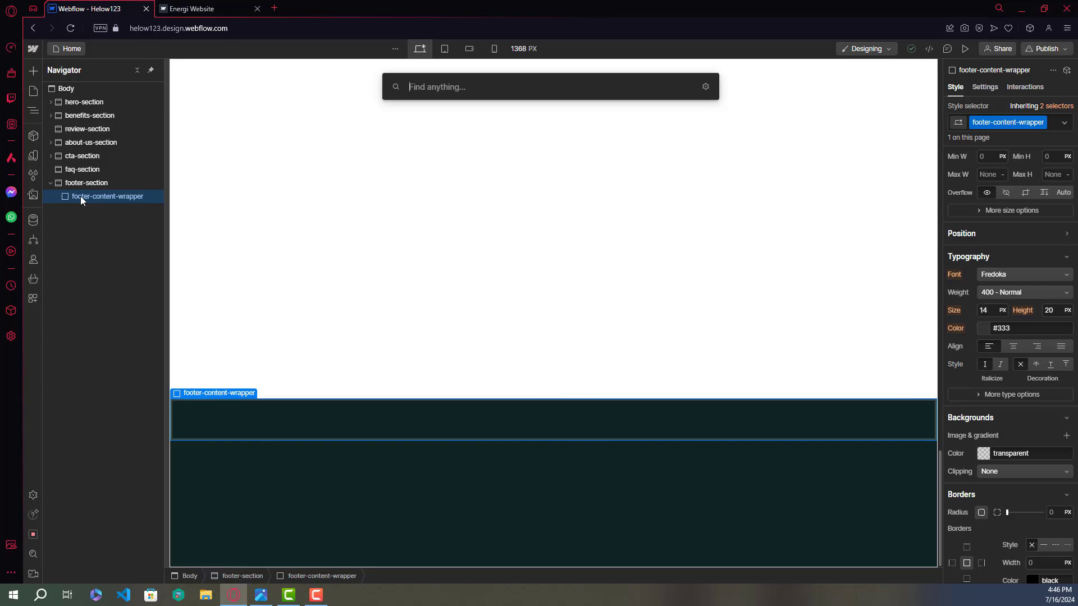
pyautogui.write('div')
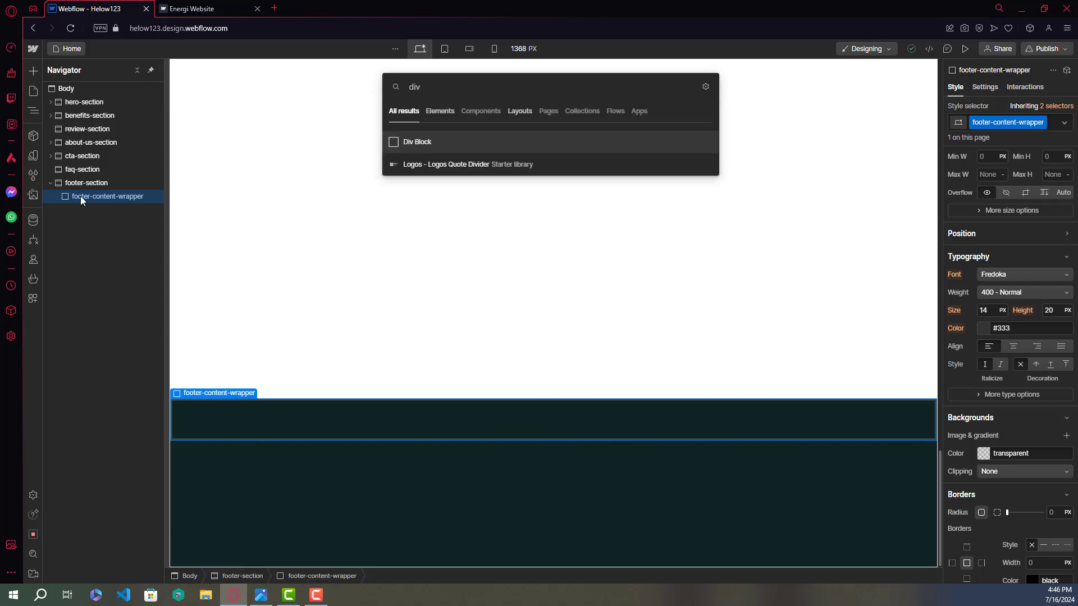
pyautogui.press('Return')
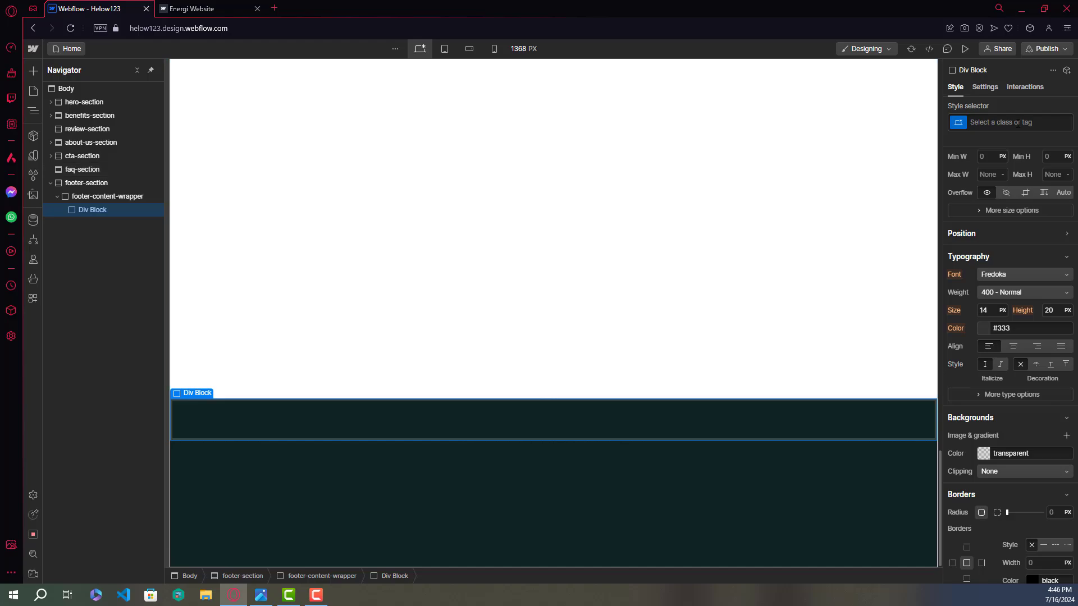
pyautogui.click(1017, 124)
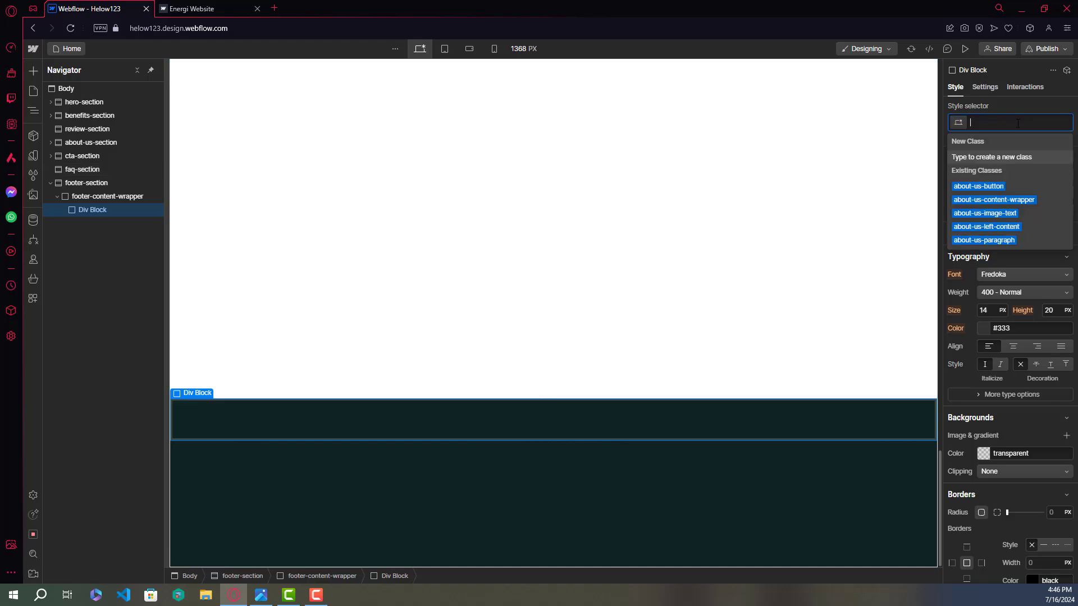
pyautogui.write('footer')
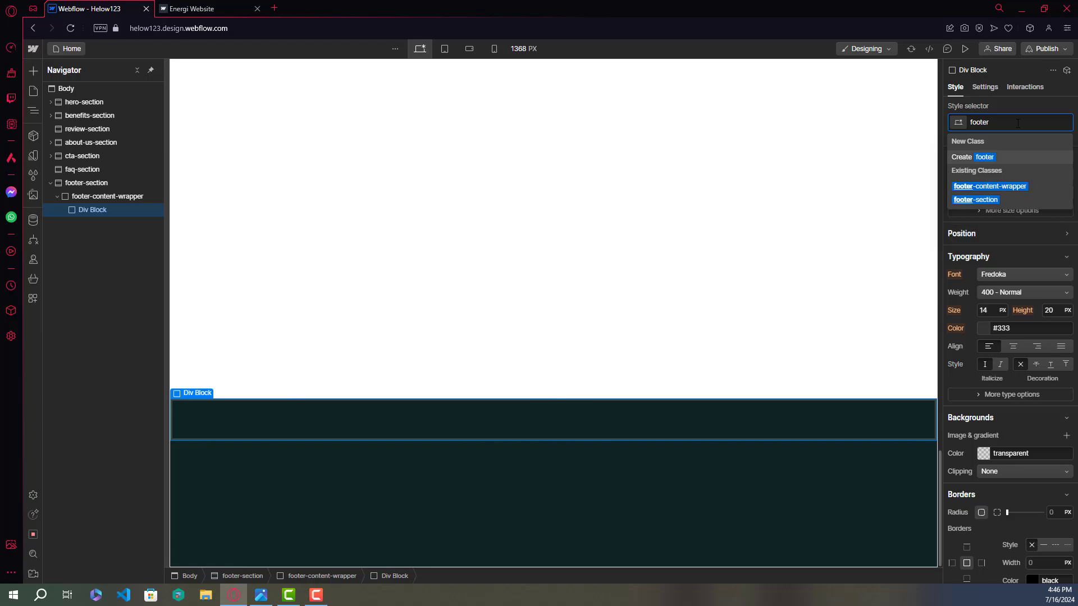
pyautogui.write('-top-')
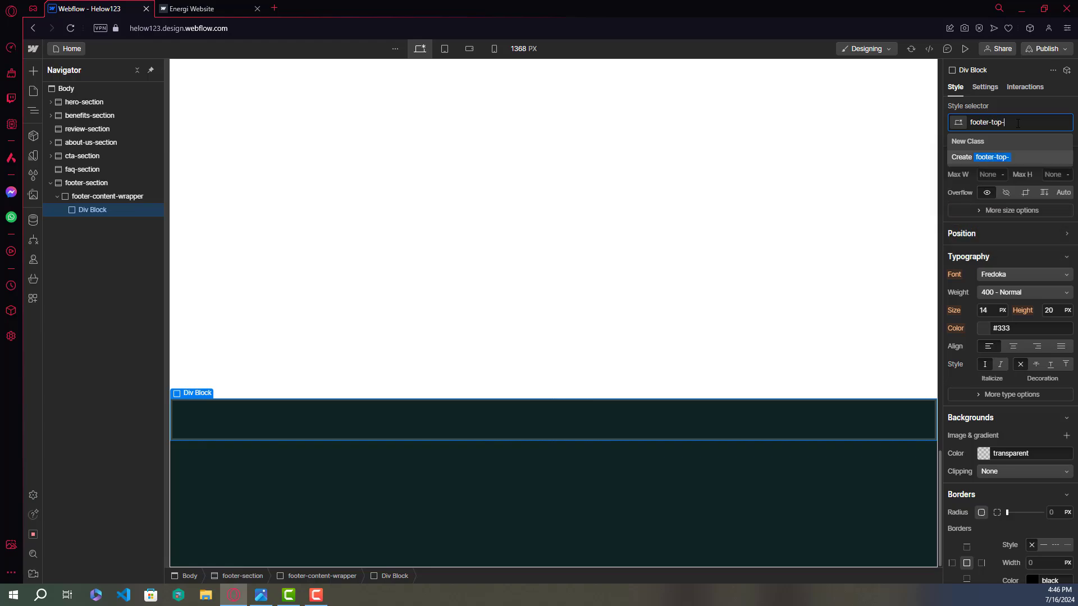
pyautogui.write('content')
pyautogui.press('Return')
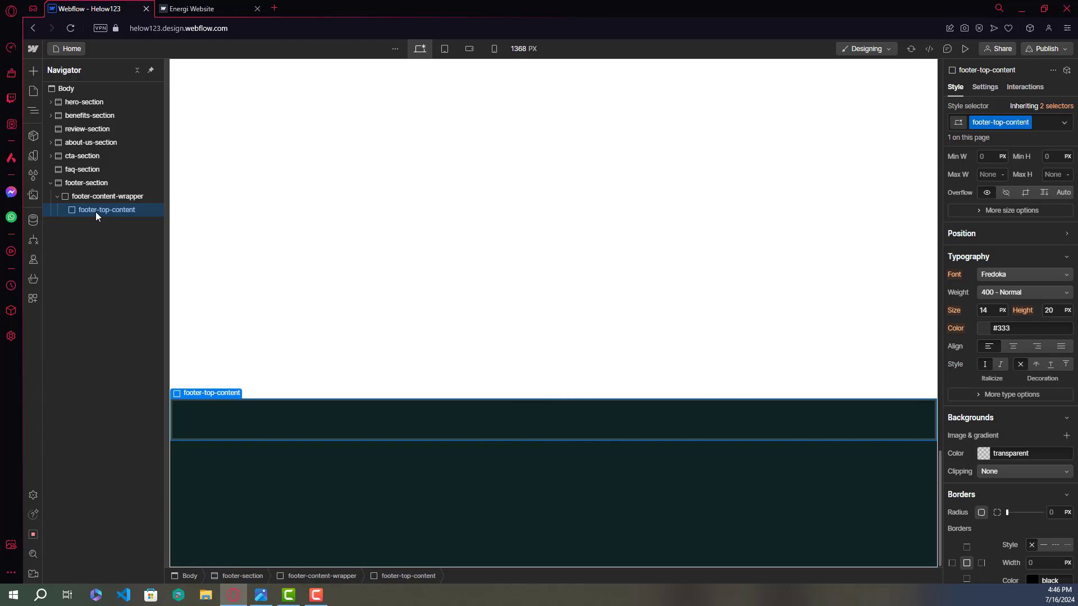
# Add a Div Block inside footer-top-content and give it the new class footer-logo.
pyautogui.hotkey('ctrl', 'k')
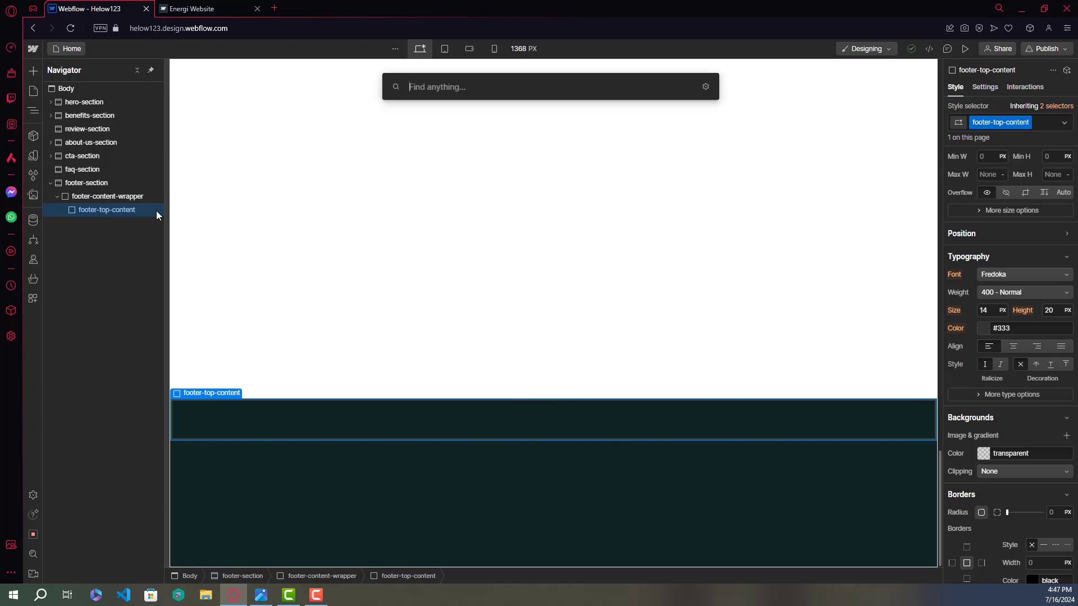
pyautogui.write('div')
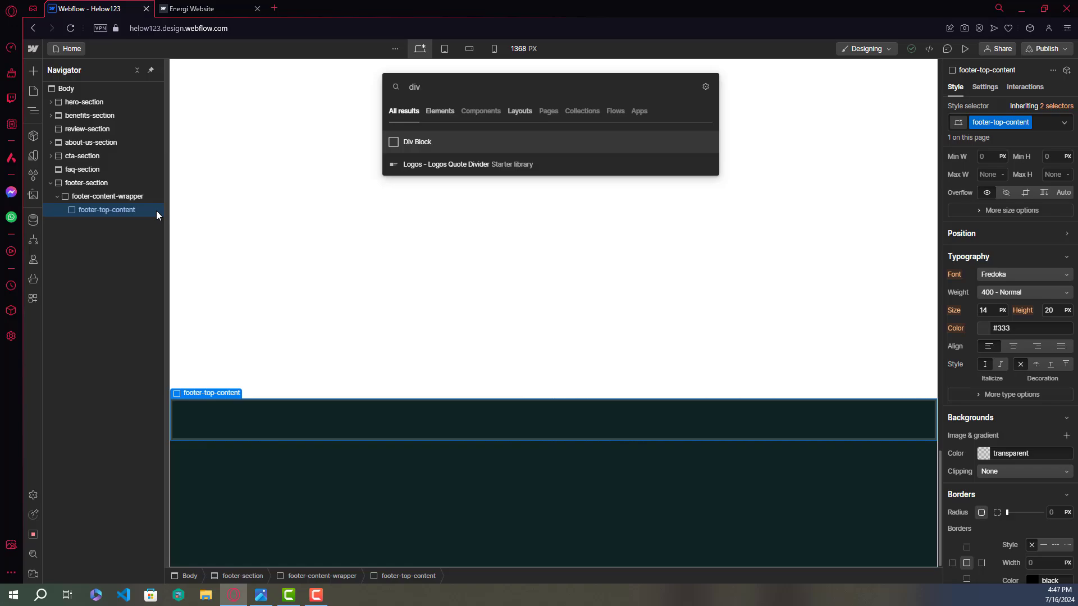
pyautogui.press('Return')
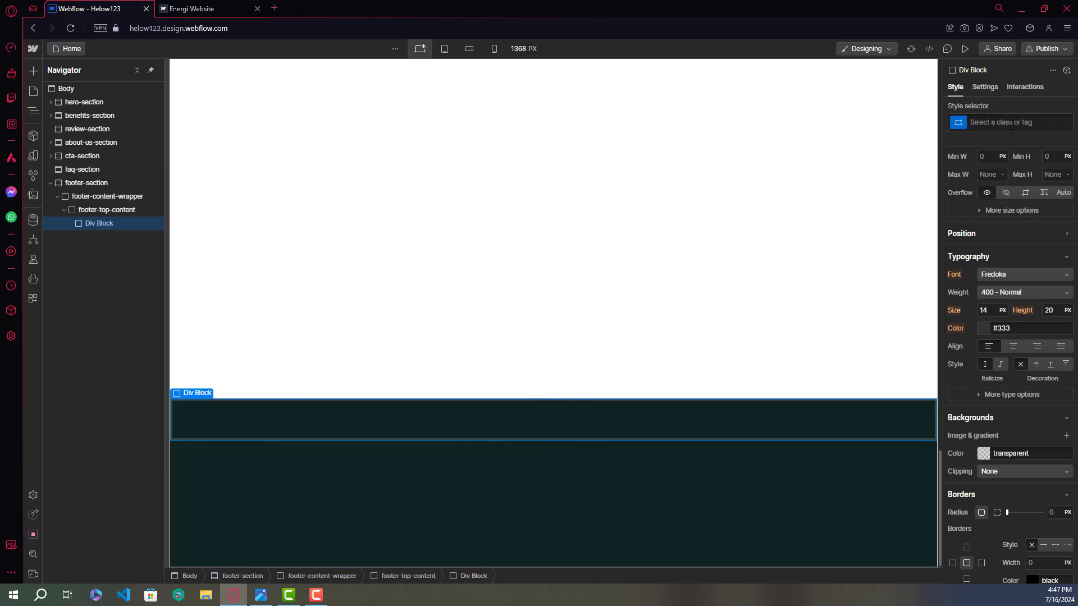
pyautogui.click(1011, 124)
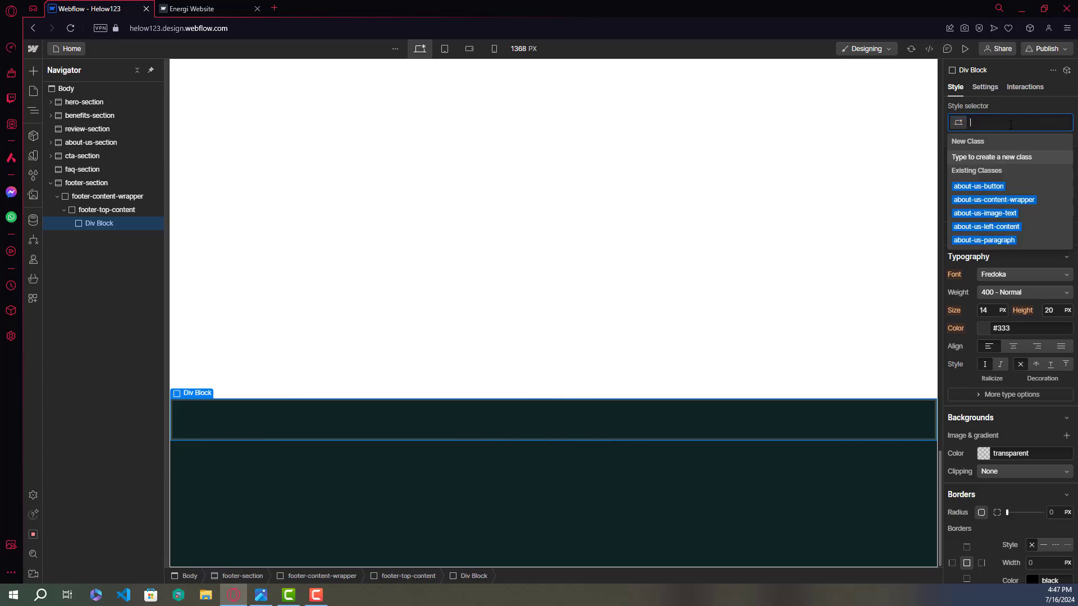
pyautogui.write('footer')
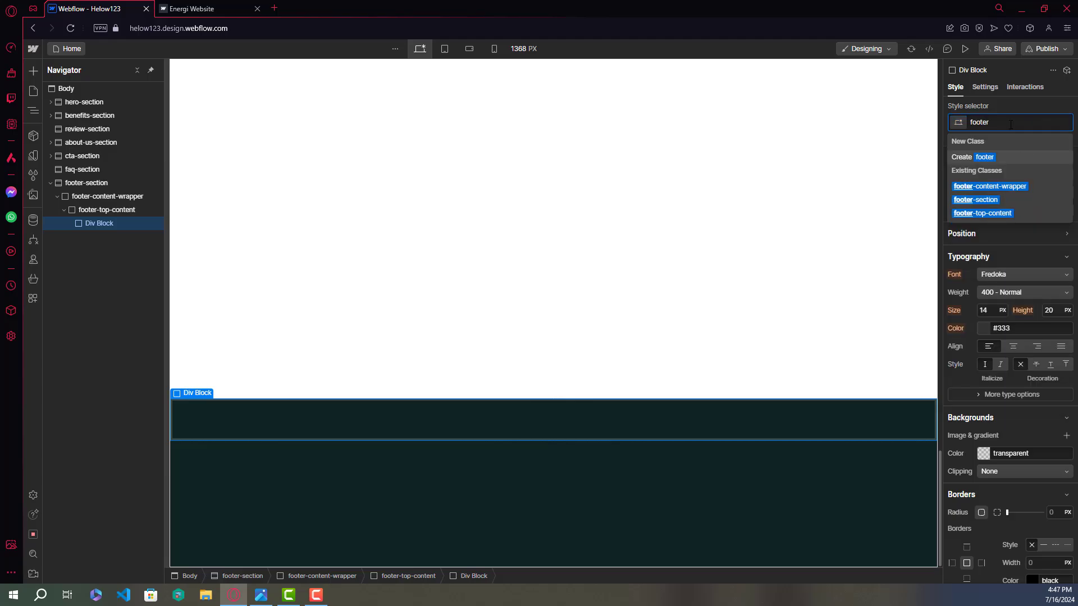
pyautogui.write('-logo')
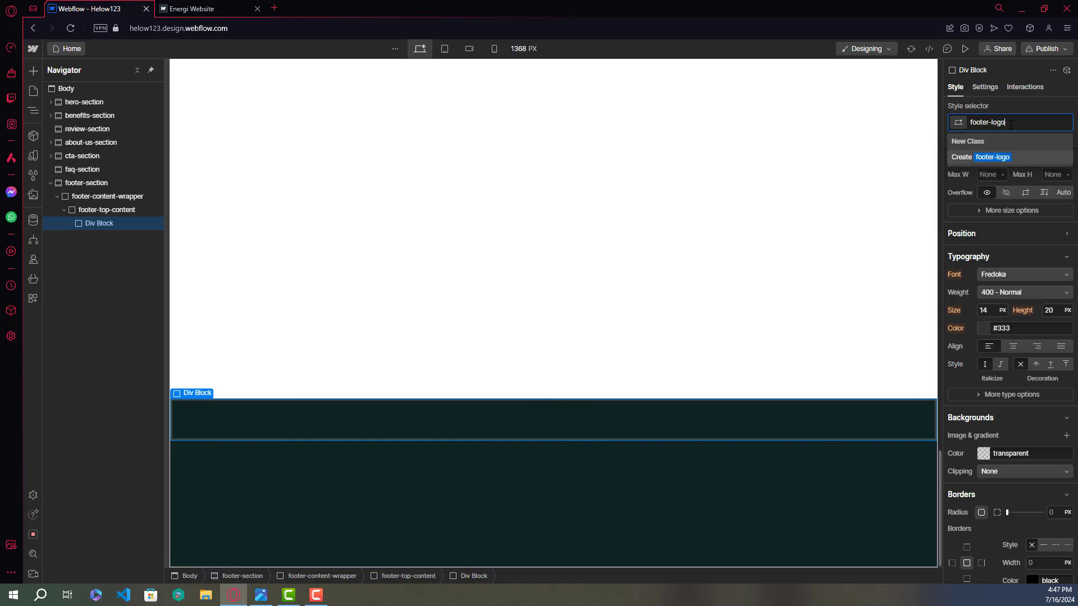
pyautogui.hotkey('ctrl', 'a')
pyautogui.press('BackSpace')
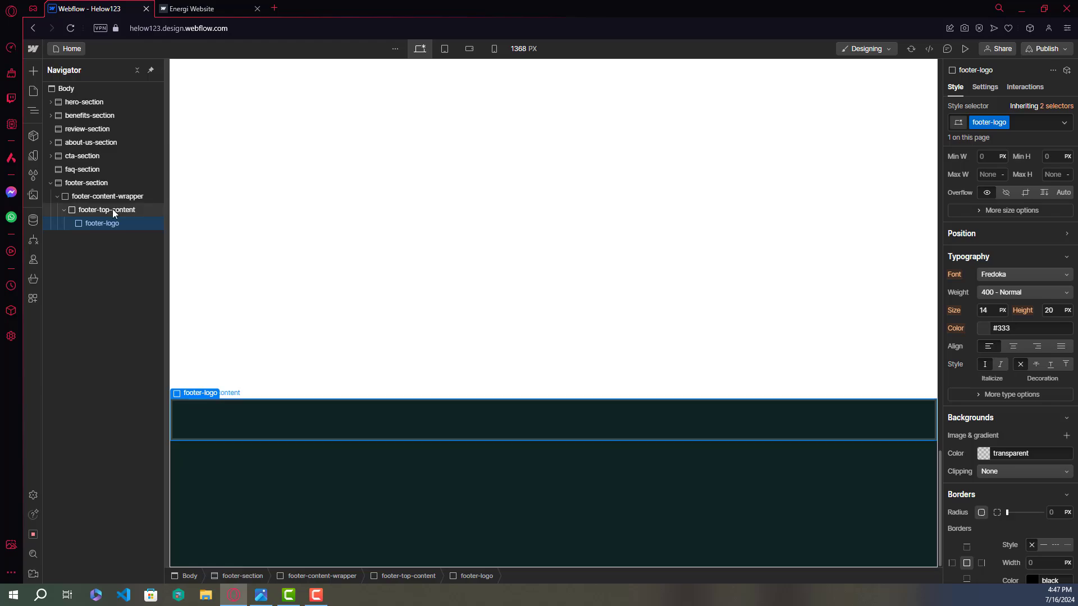
# Add a second Div Block inside footer-top-content, below footer-logo, and give it the new class footer-menu.
pyautogui.click(112, 209)
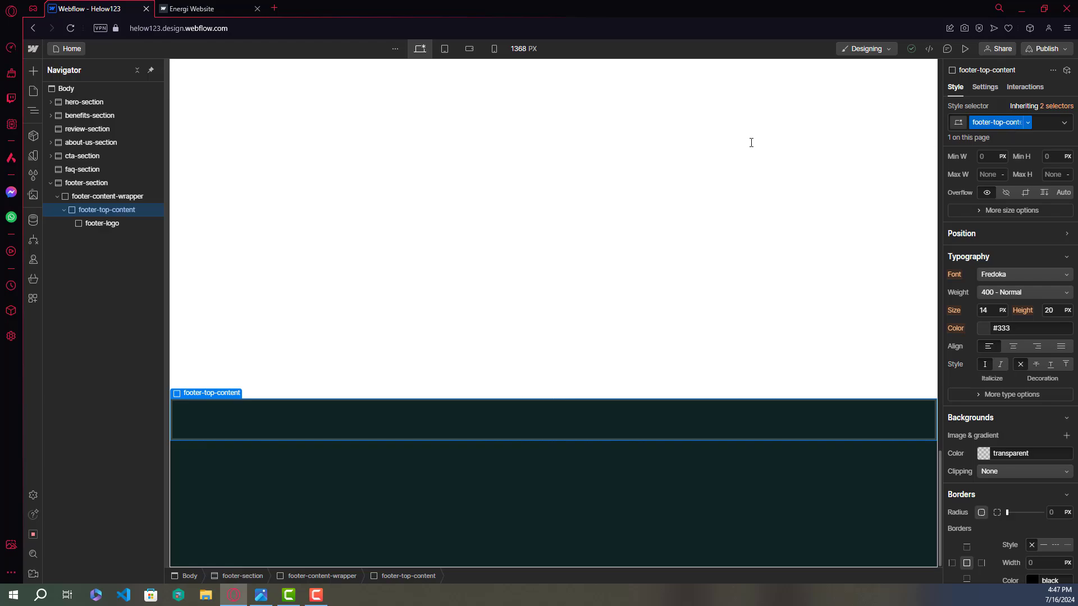
pyautogui.hotkey('ctrl', 'e')
pyautogui.write('div')
pyautogui.press('Return')
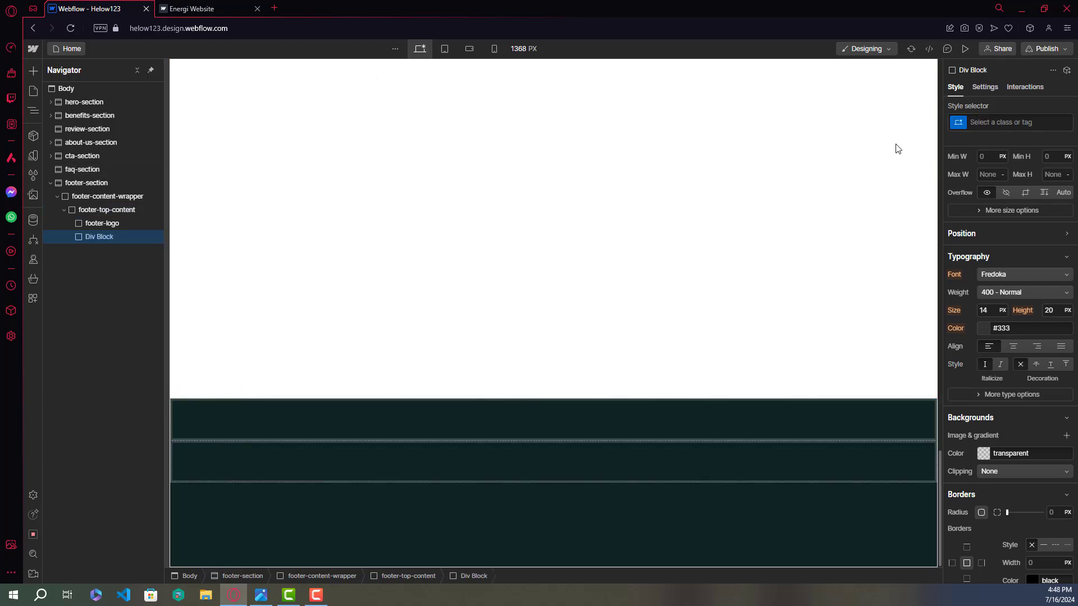
pyautogui.click(1004, 123)
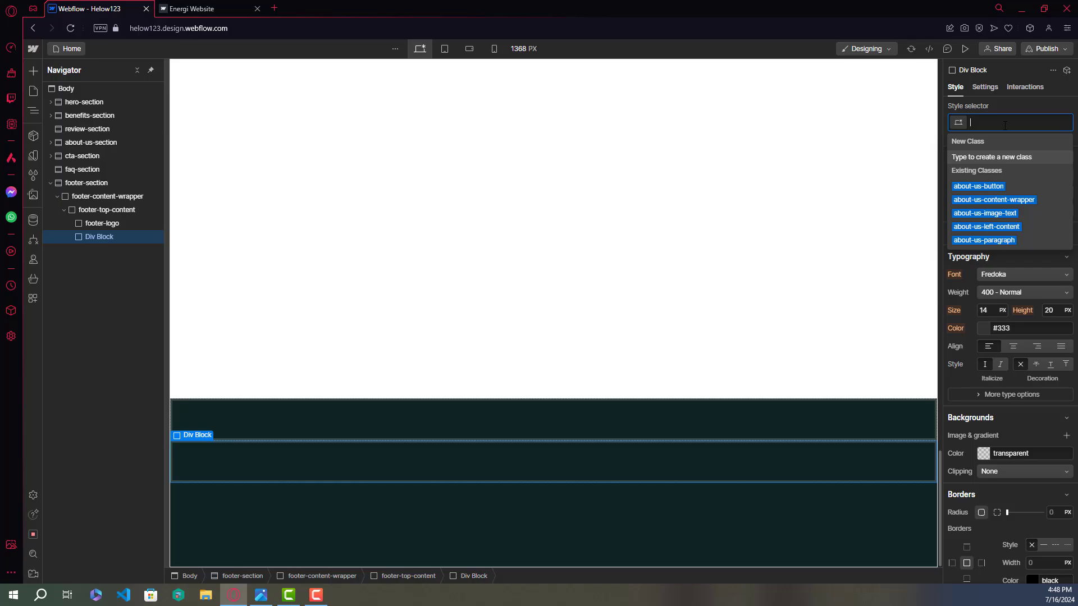
pyautogui.write('footer')
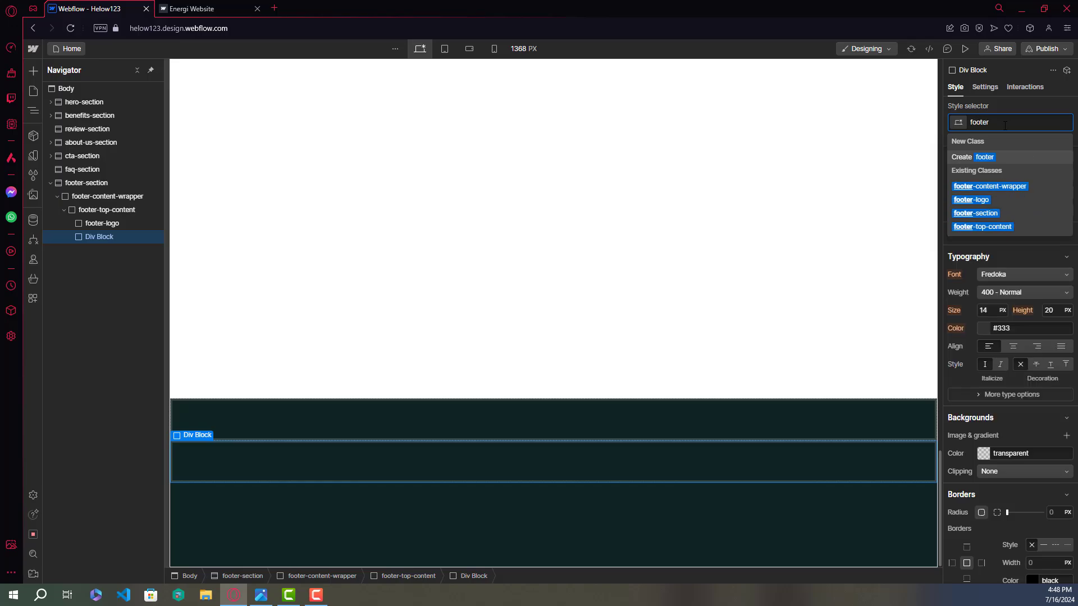
pyautogui.write('-menu')
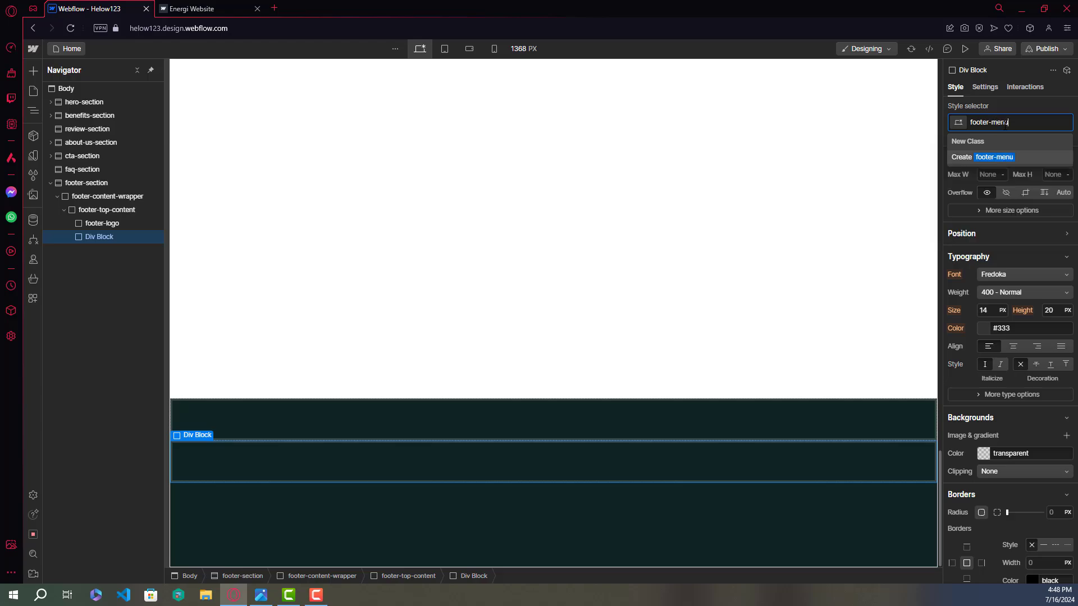
pyautogui.hotkey('ctrl', 'a')
pyautogui.press('BackSpace')
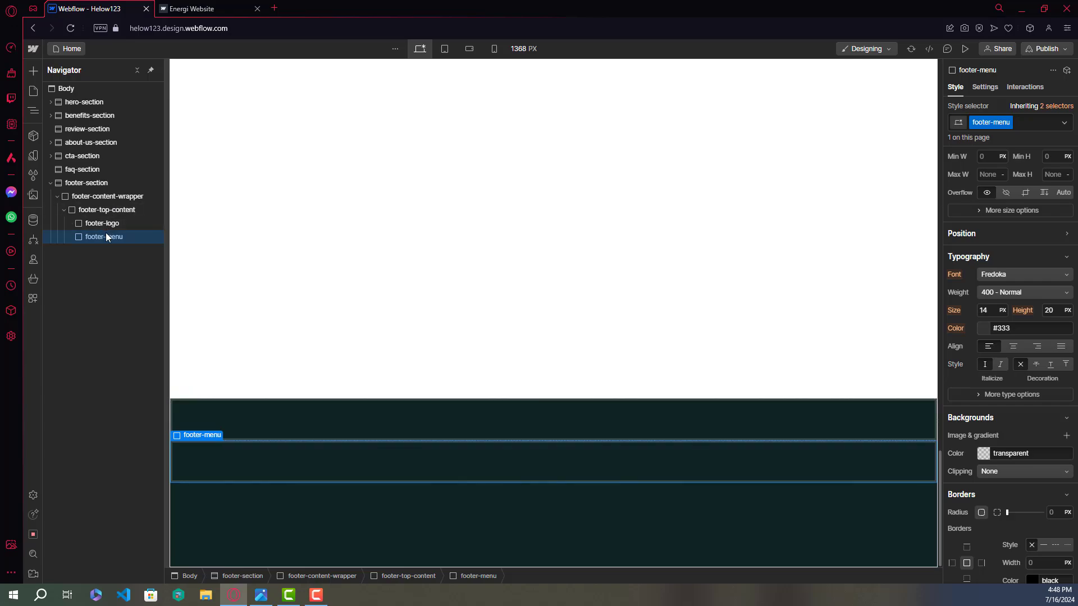
# Add a Div Block inside footer-content-wrapper, below footer-top-content, and give it the new class footer-text.
pyautogui.click(109, 196)
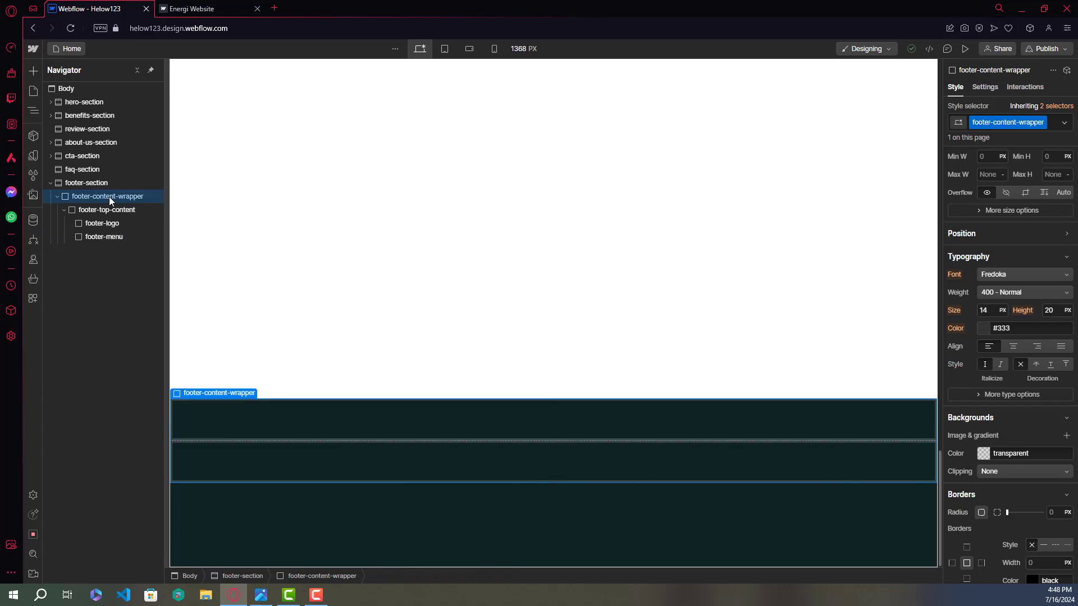
pyautogui.hotkey('ctrl', 'e')
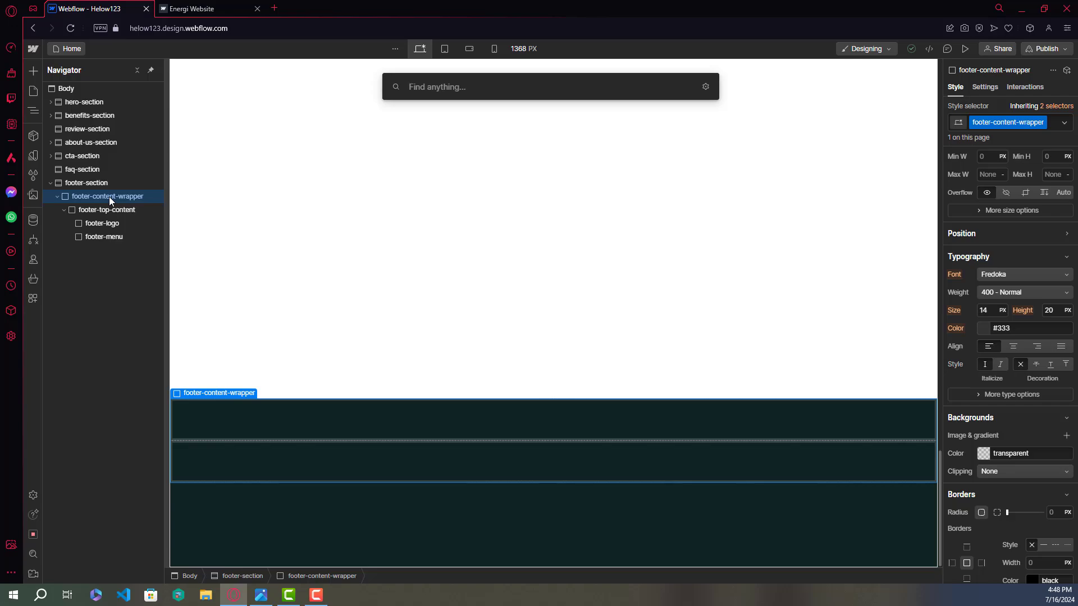
pyautogui.write('div')
pyautogui.press('Return')
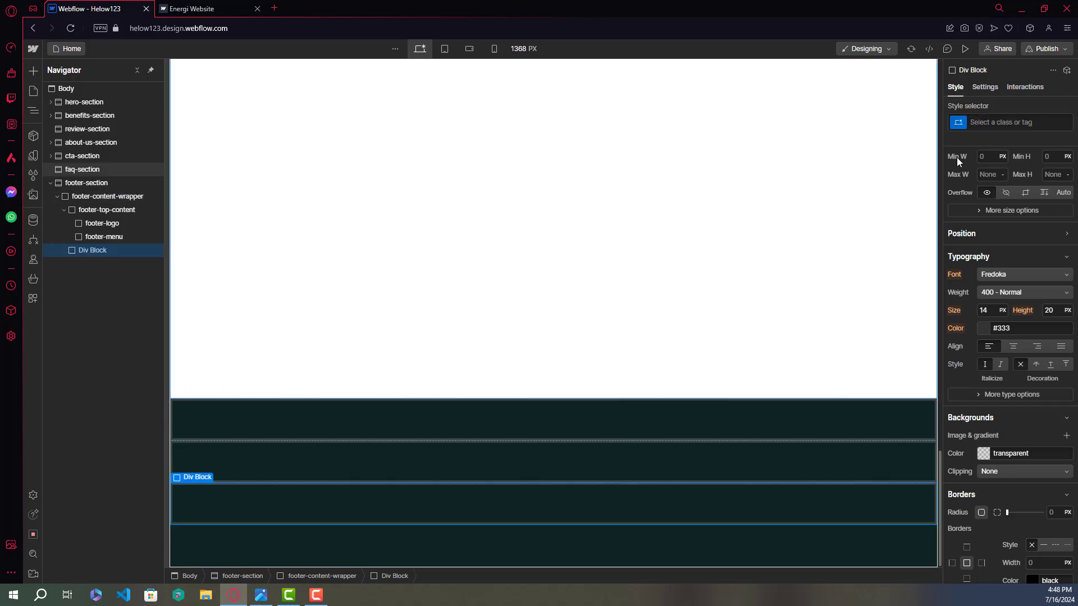
pyautogui.click(1004, 123)
pyautogui.write('footer-text')
pyautogui.hotkey('ctrl', 'a')
pyautogui.press('BackSpace')
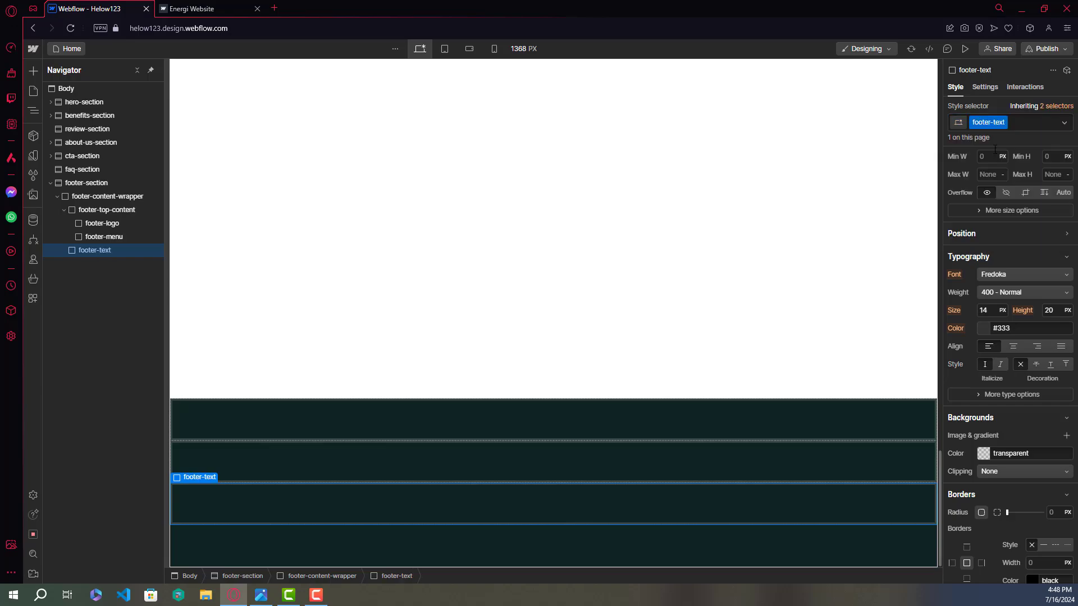
# Add a Text Link inside footer-logo and give it the new class footer-logo-link.
pyautogui.click(93, 224)
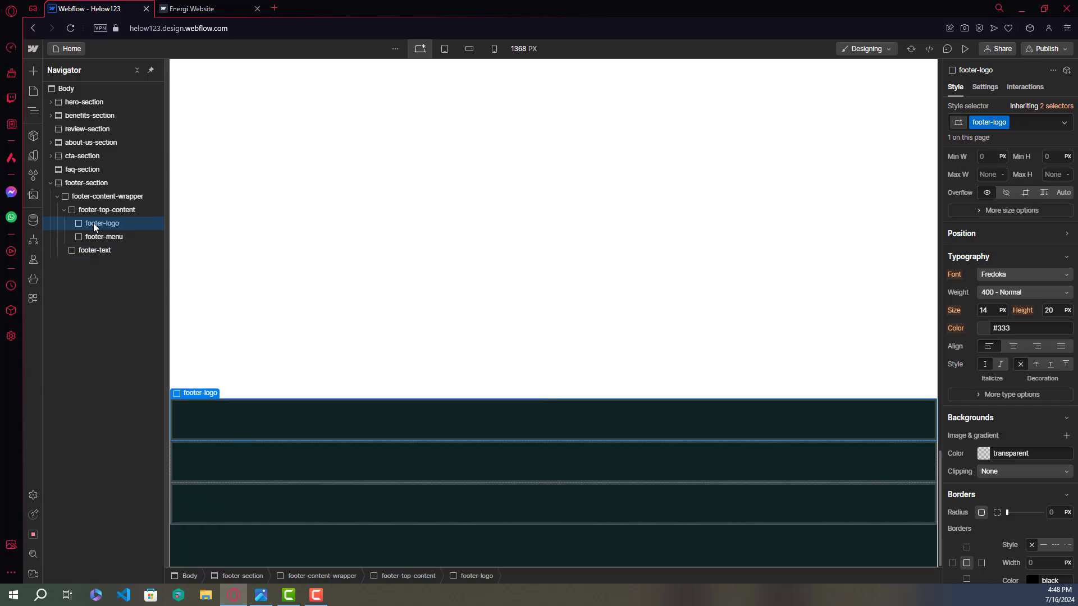
pyautogui.hotkey('ctrl', 'e')
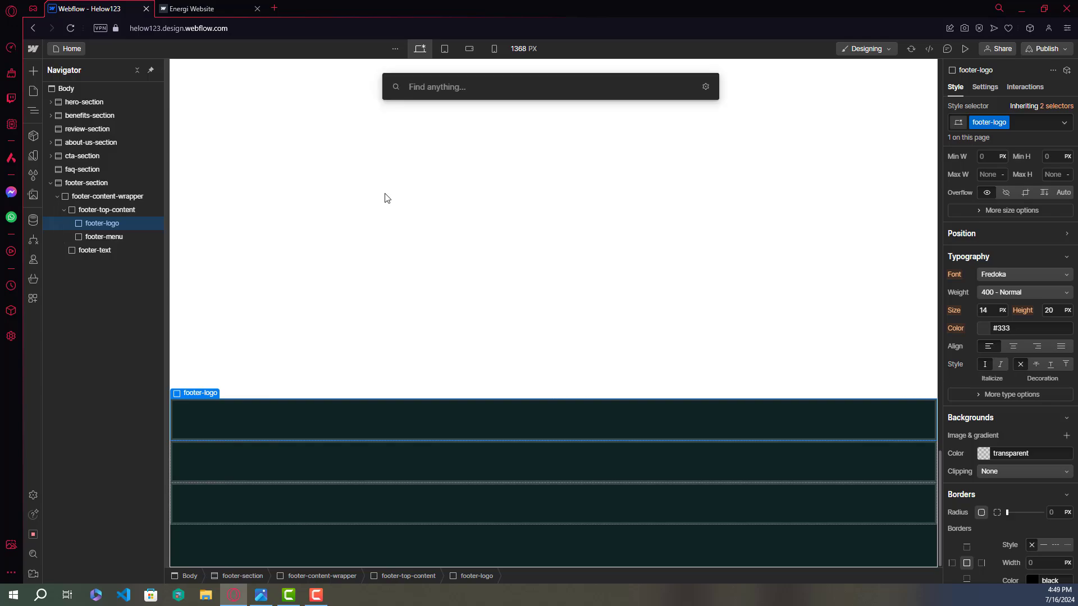
pyautogui.write('text')
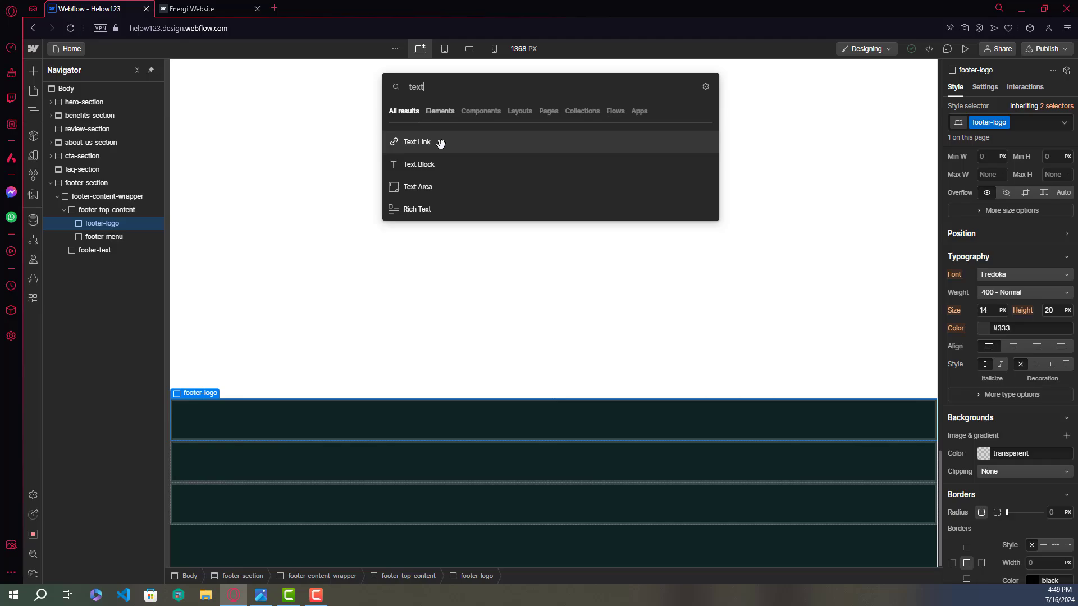
pyautogui.click(441, 144)
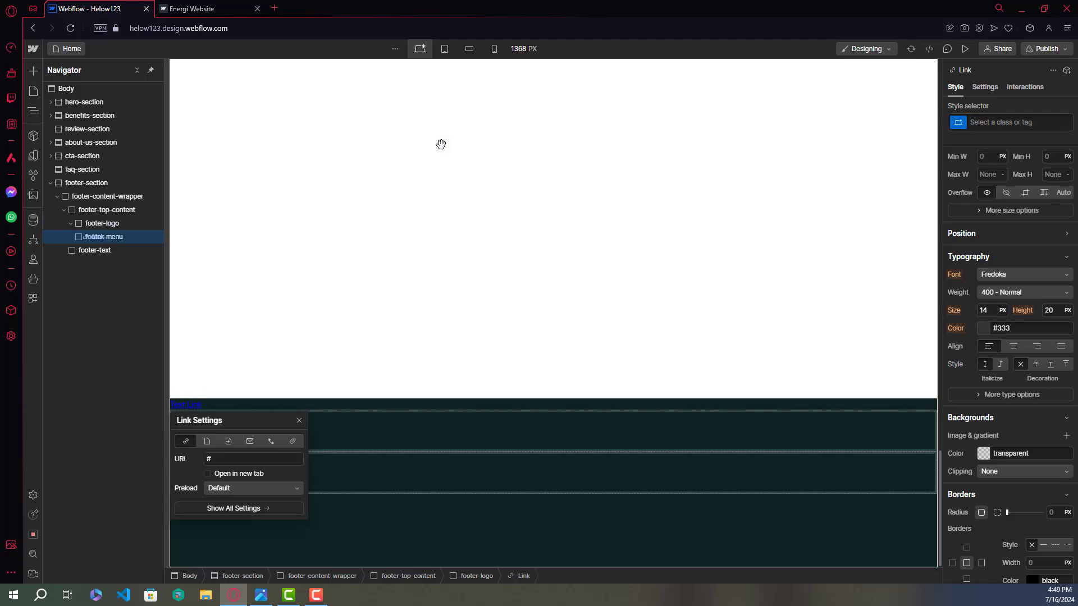
pyautogui.click(1009, 121)
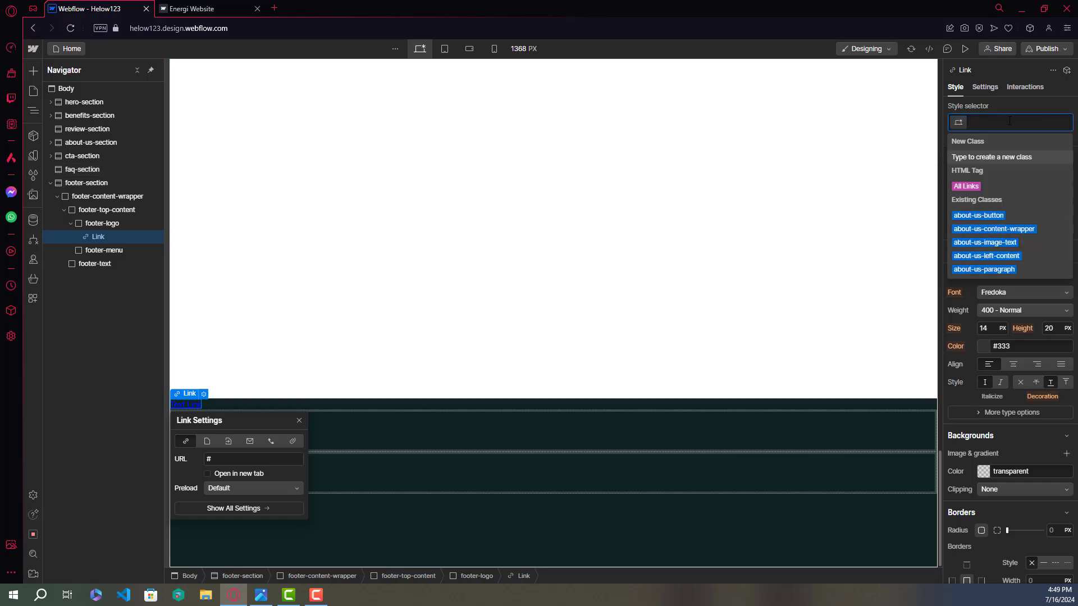
pyautogui.write('footer')
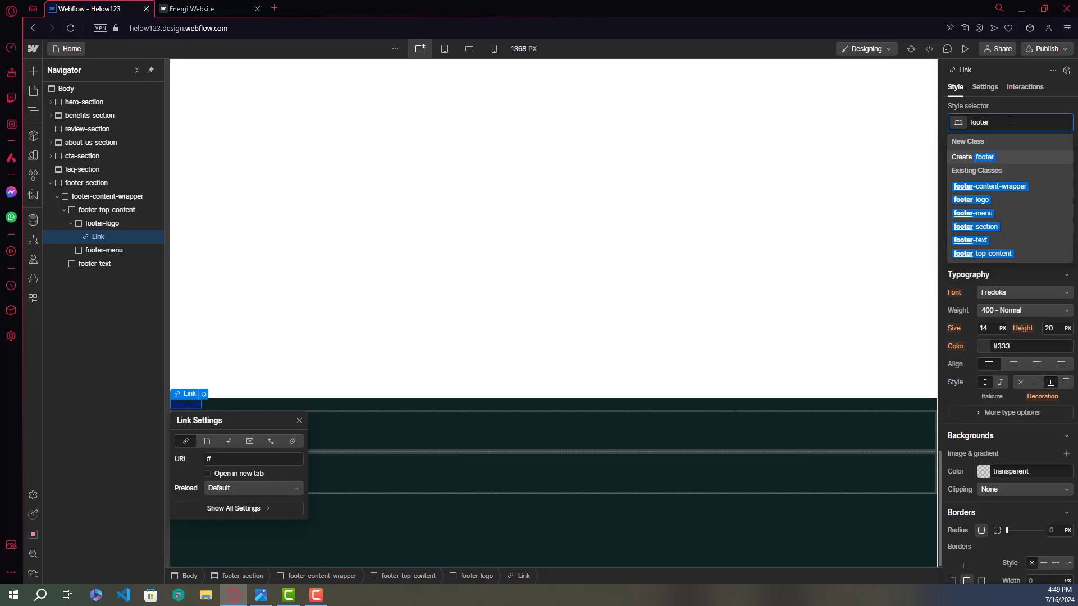
pyautogui.write('-logo-')
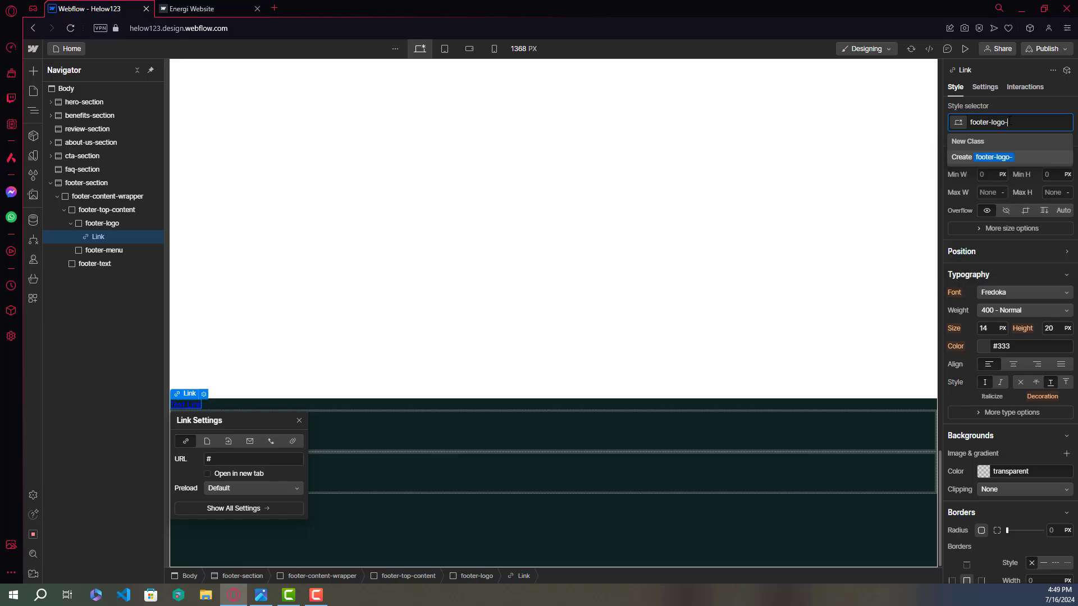
pyautogui.write('link')
pyautogui.press('Return')
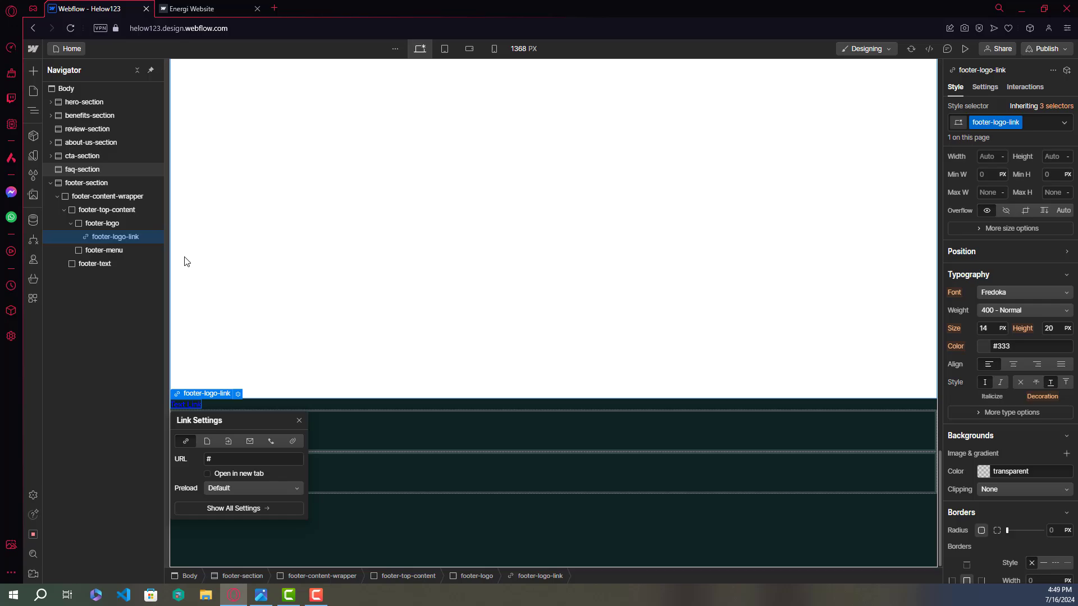
# Add a Text Link inside footer-menu and open its style selector for entering a class.
pyautogui.click(105, 252)
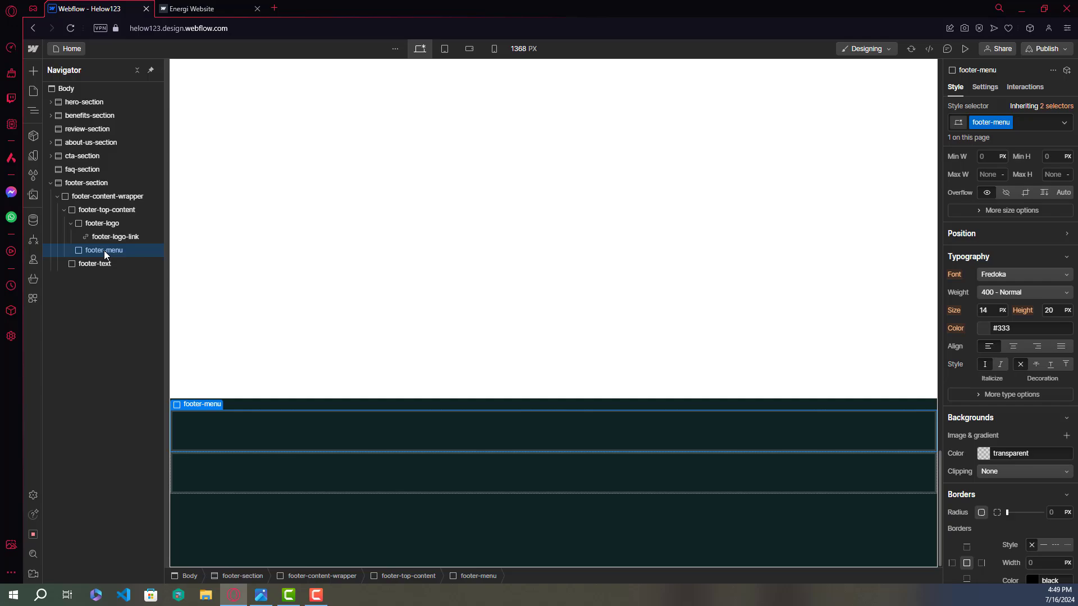
pyautogui.hotkey('ctrl', 'k')
pyautogui.write('text')
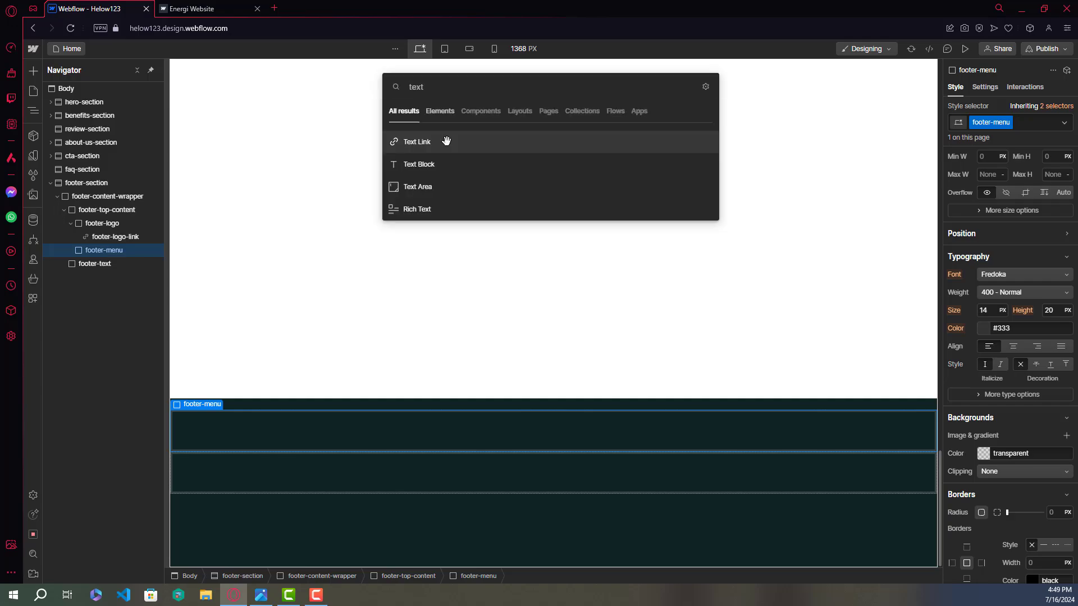
pyautogui.click(447, 141)
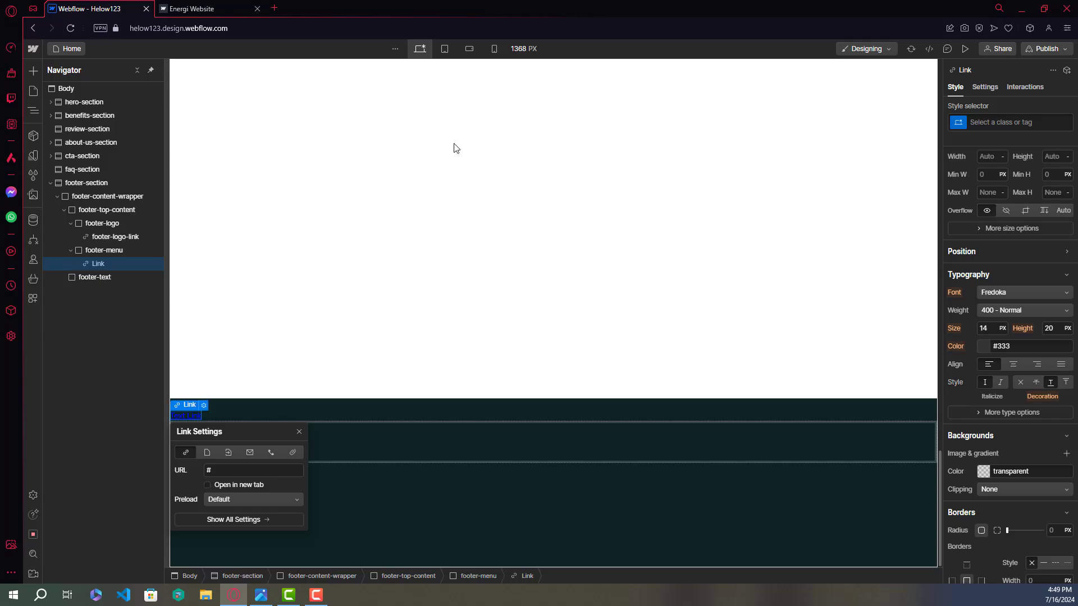
pyautogui.click(1006, 122)
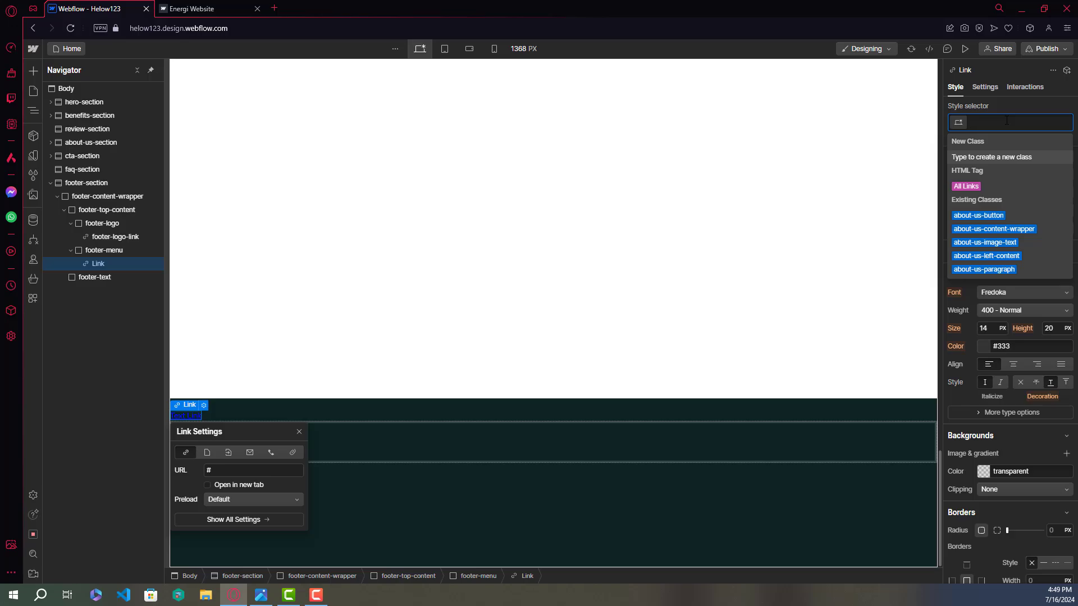
pyautogui.write('footer')
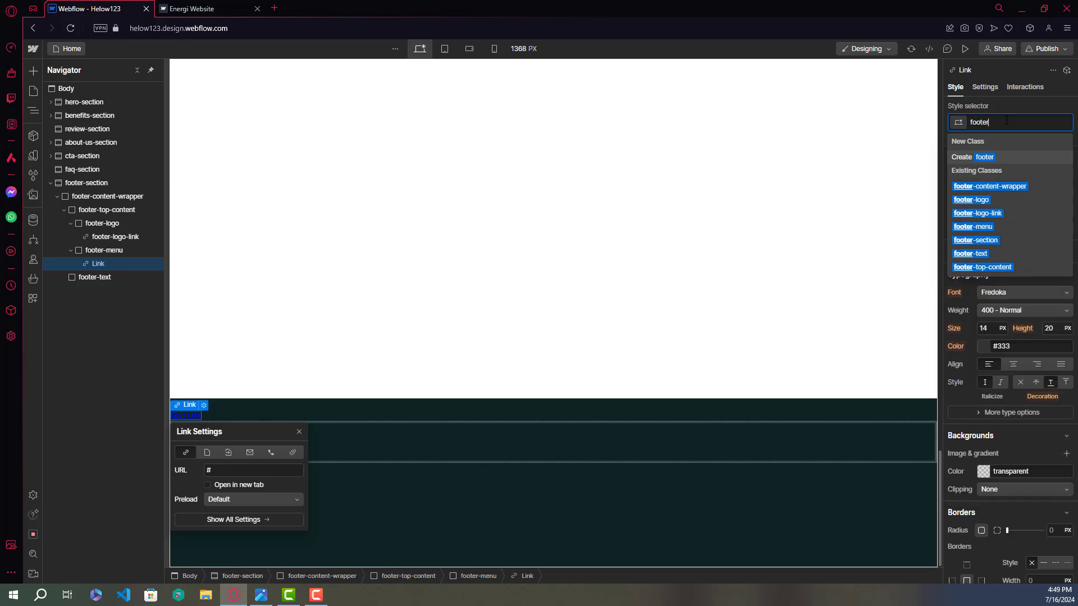
pyautogui.write('-menu-')
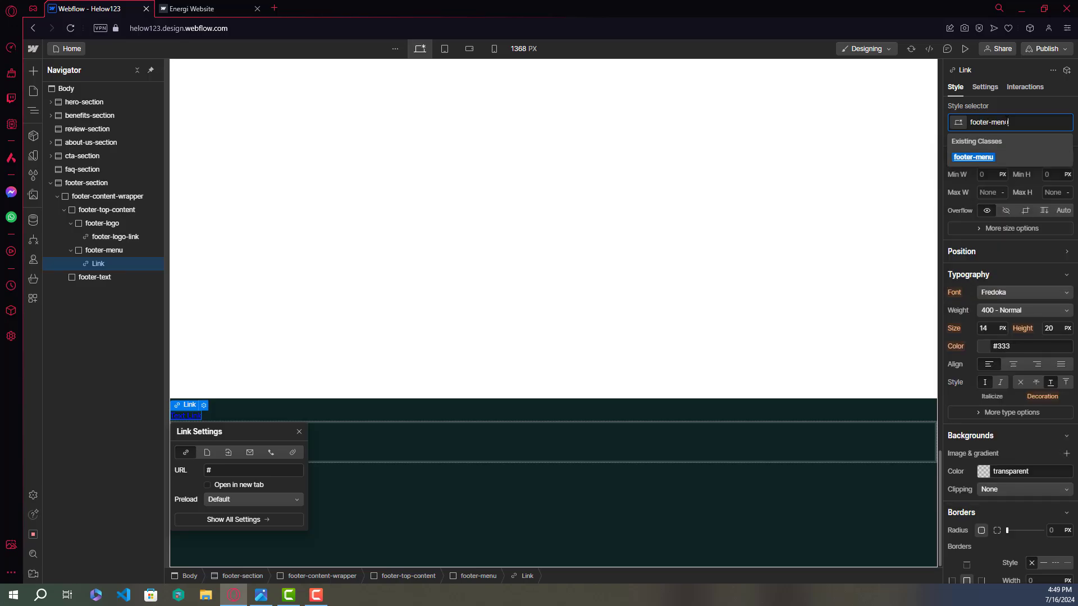
pyautogui.write('link')
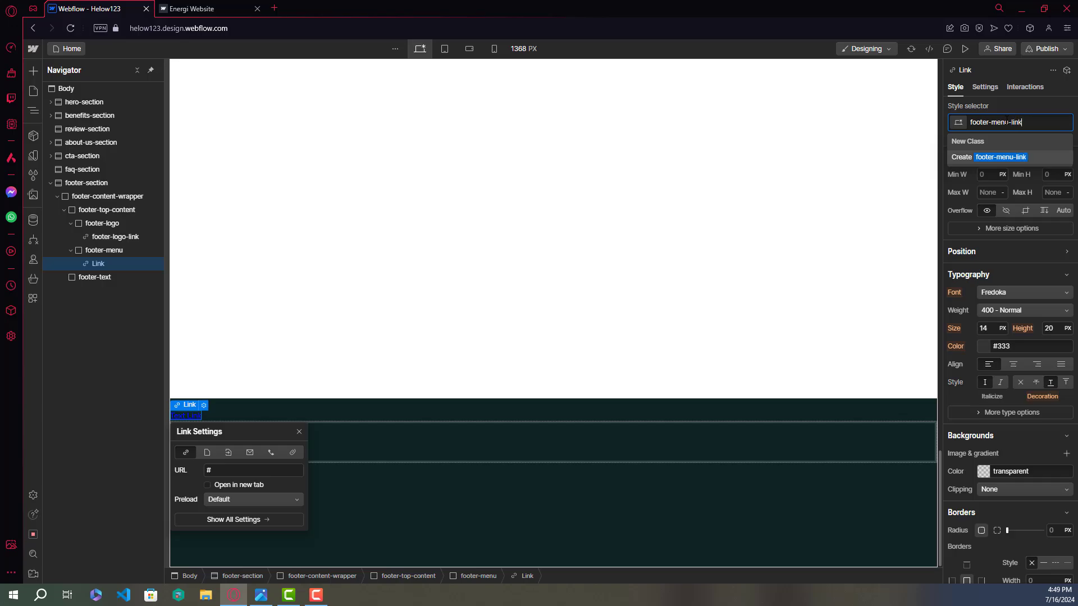
pyautogui.hotkey('ctrl', 'a')
pyautogui.press('BackSpace')
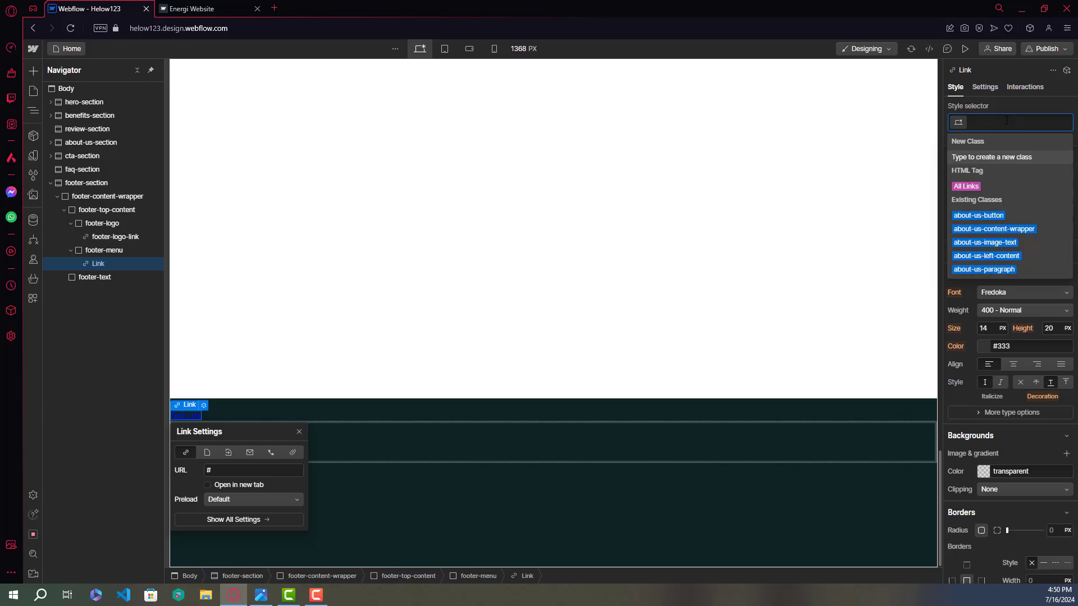